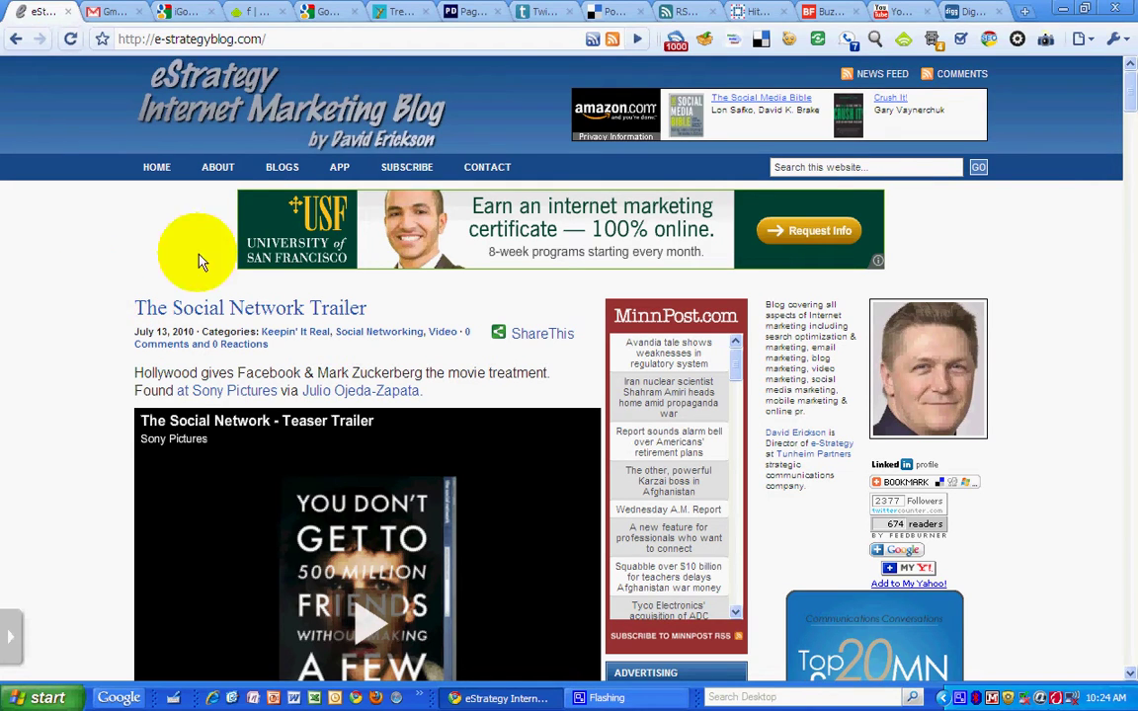
- Close the eStrategy blog tab after briefly selecting its web address
click(265, 38)
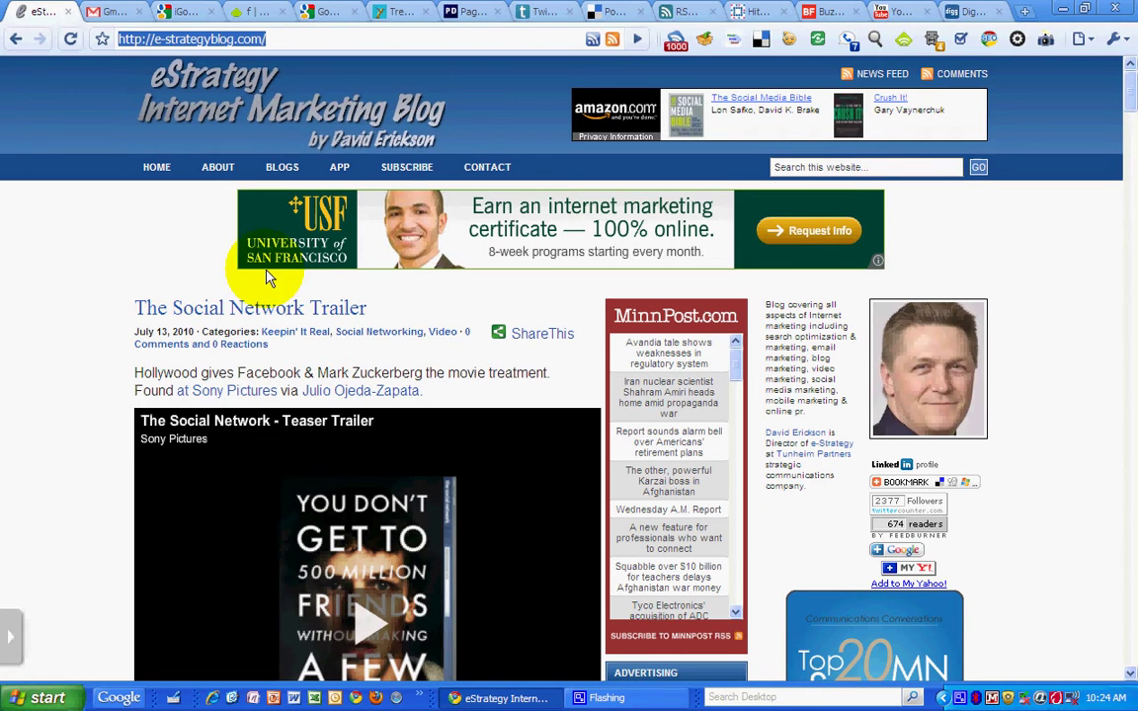
click(51, 277)
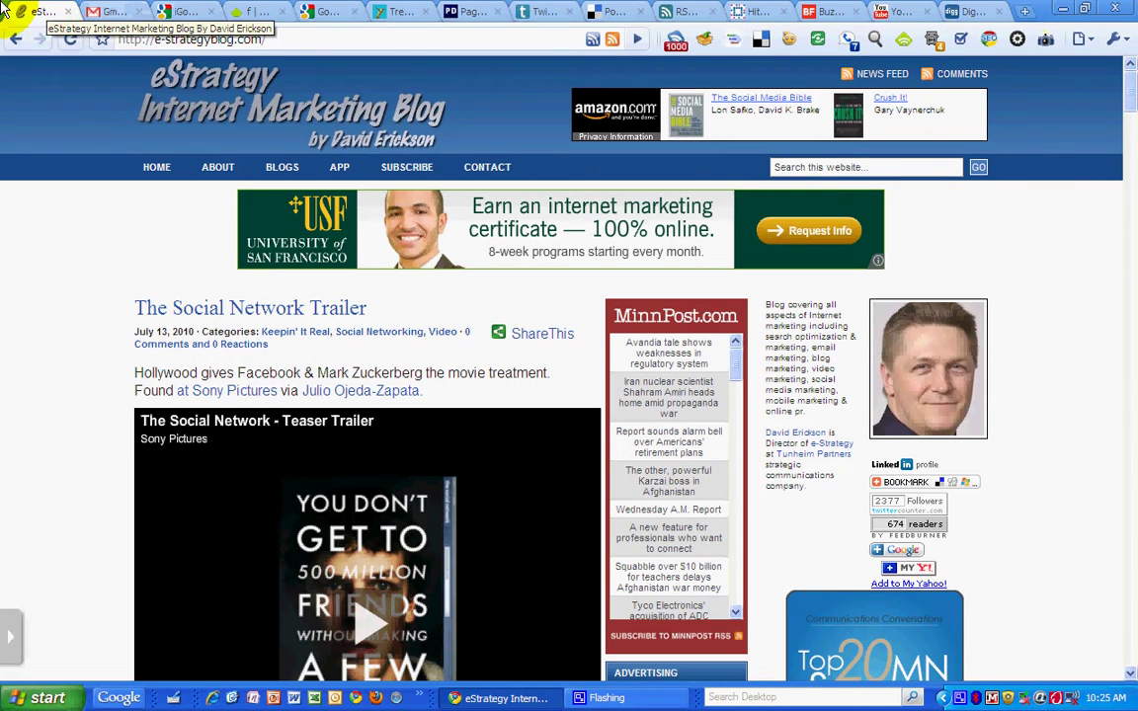
click(67, 12)
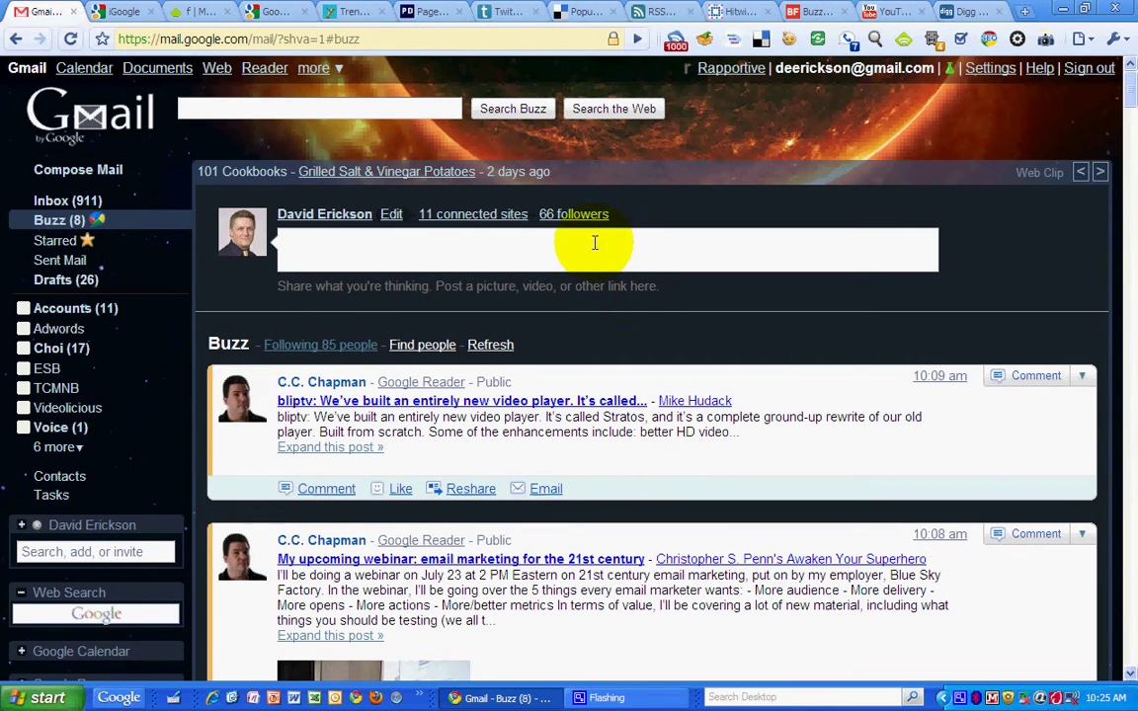
- Look over the iGoogle page, then the feedly My Digest page, selecting its address
click(112, 14)
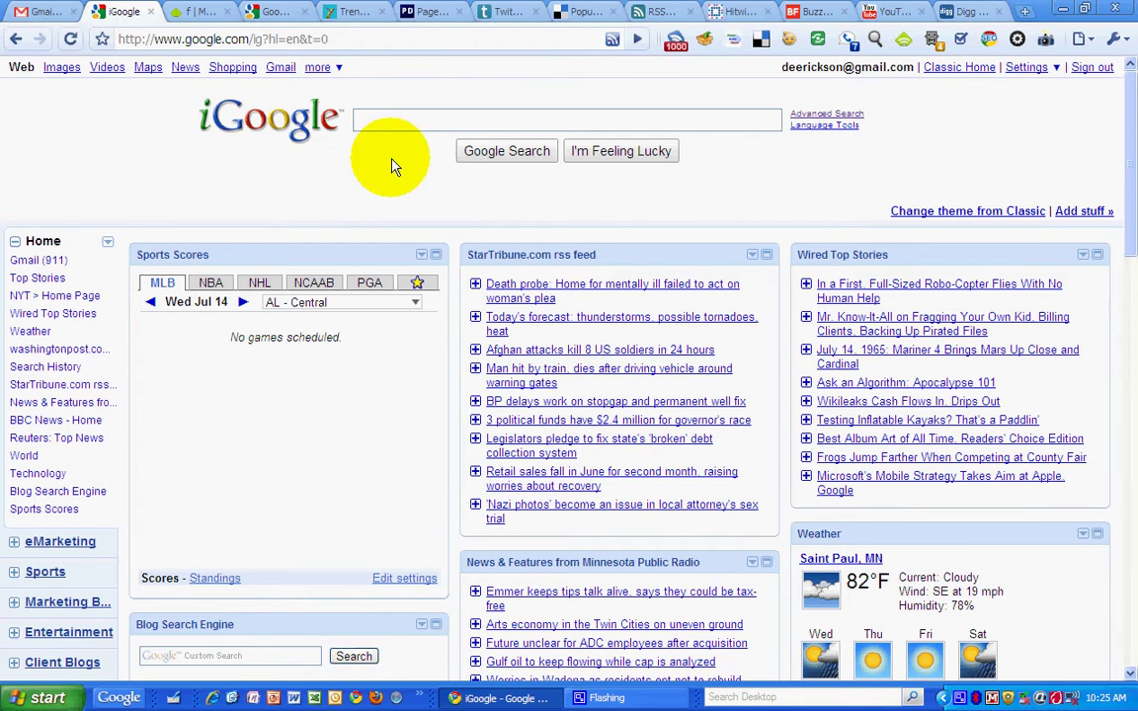
click(202, 15)
click(210, 39)
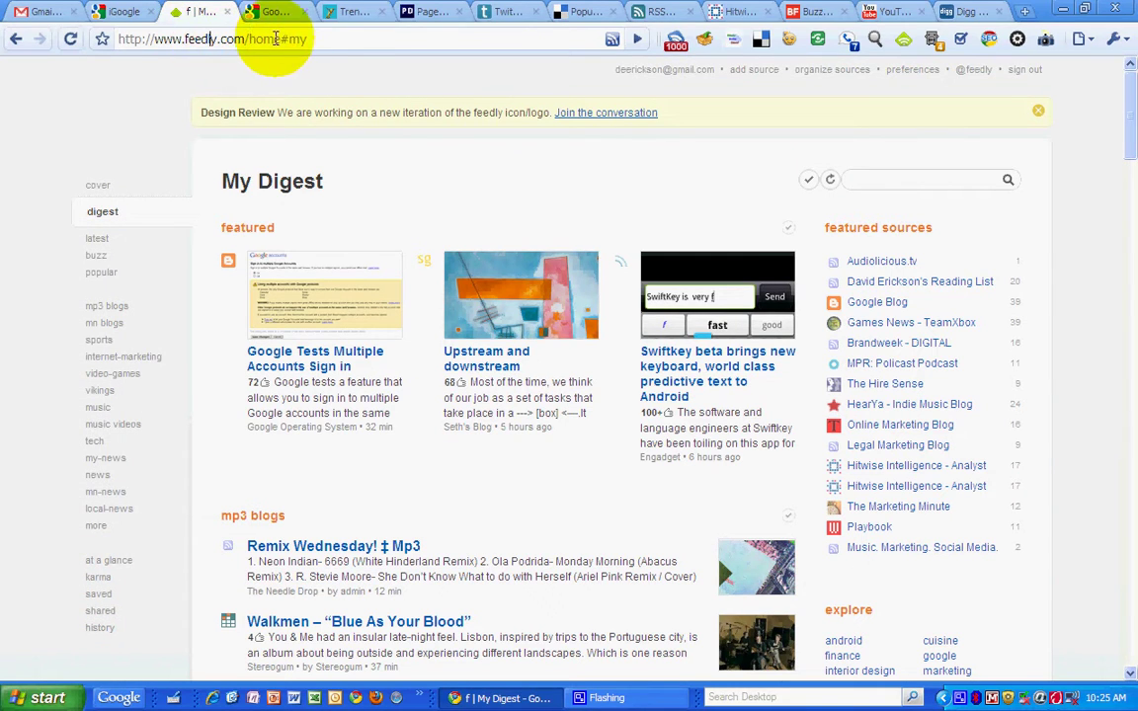
drag(329, 40, 96, 41)
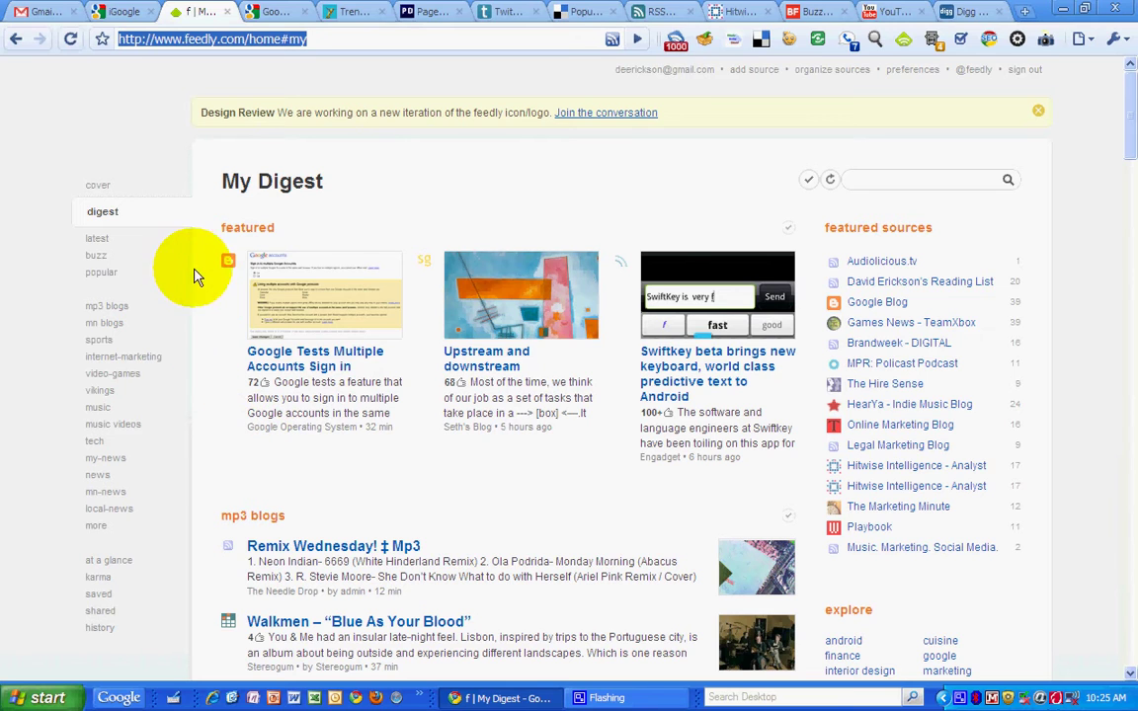
- Show the full Google Trends hot searches list, then view the Trendistic twitter trends chart
click(259, 14)
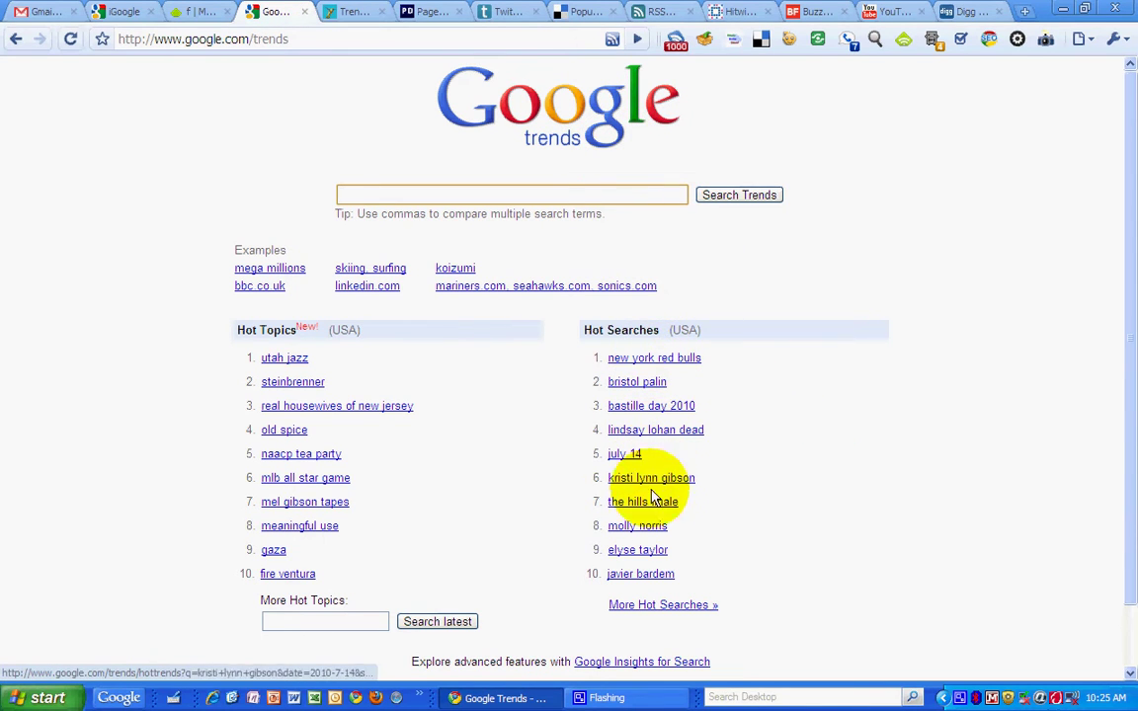
click(665, 606)
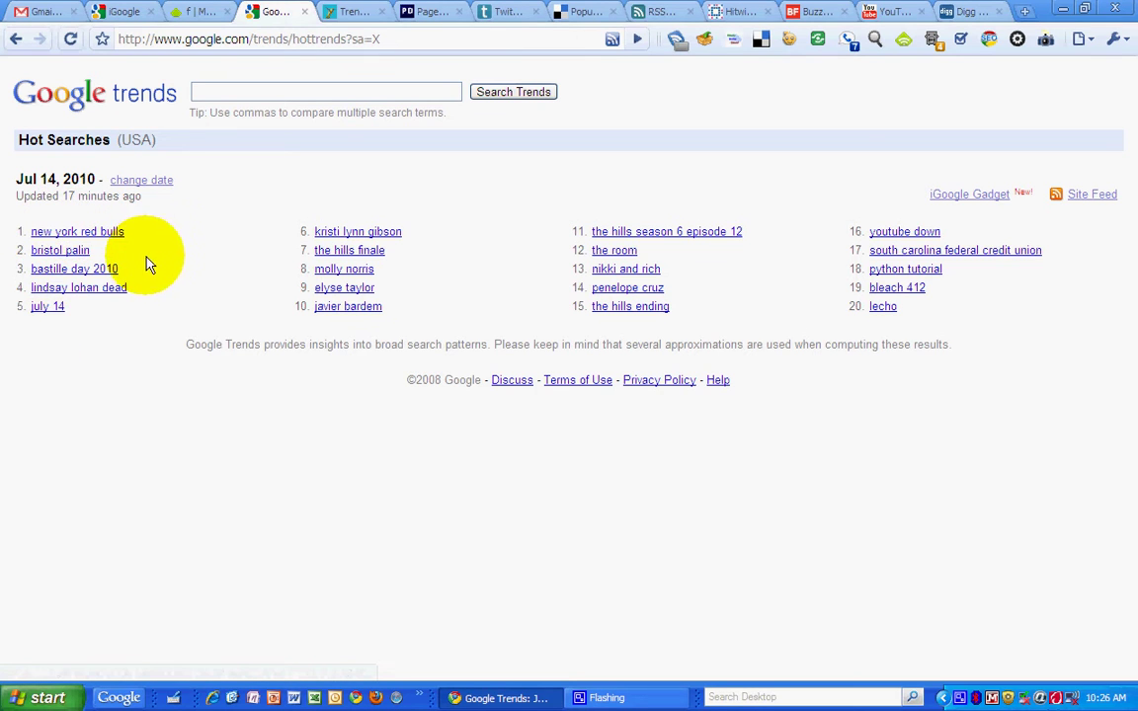
click(336, 13)
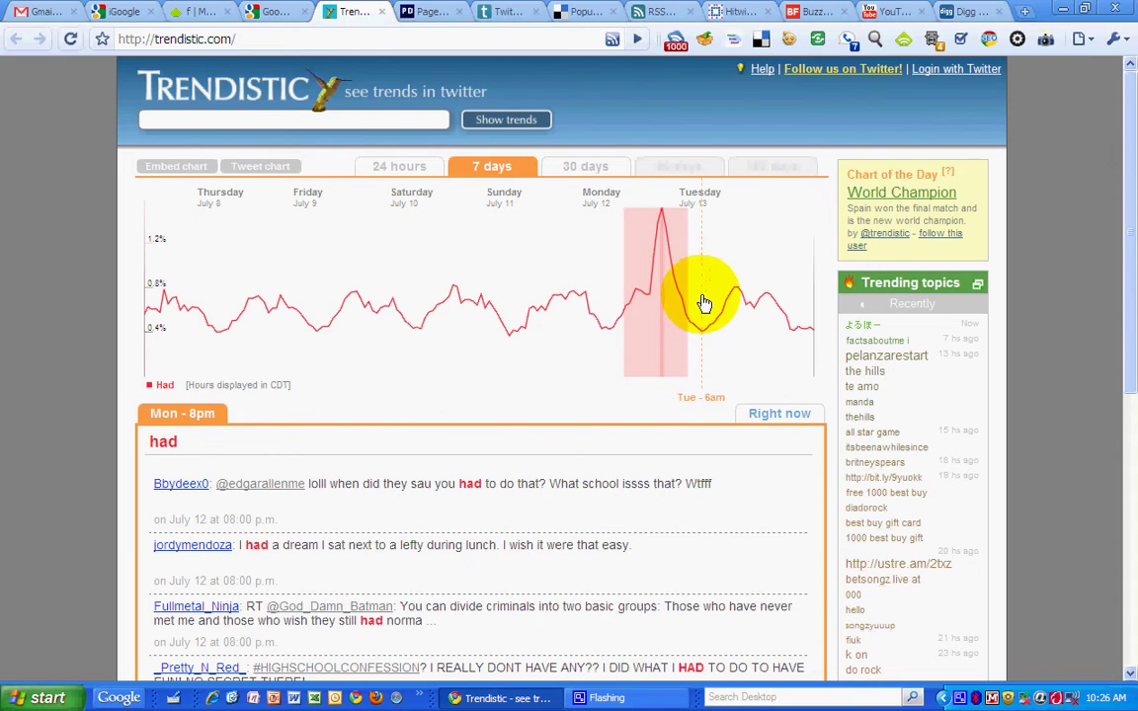
- Browse the PageData Facebook leaderboards, selecting its web address and scrolling through the lists
click(429, 13)
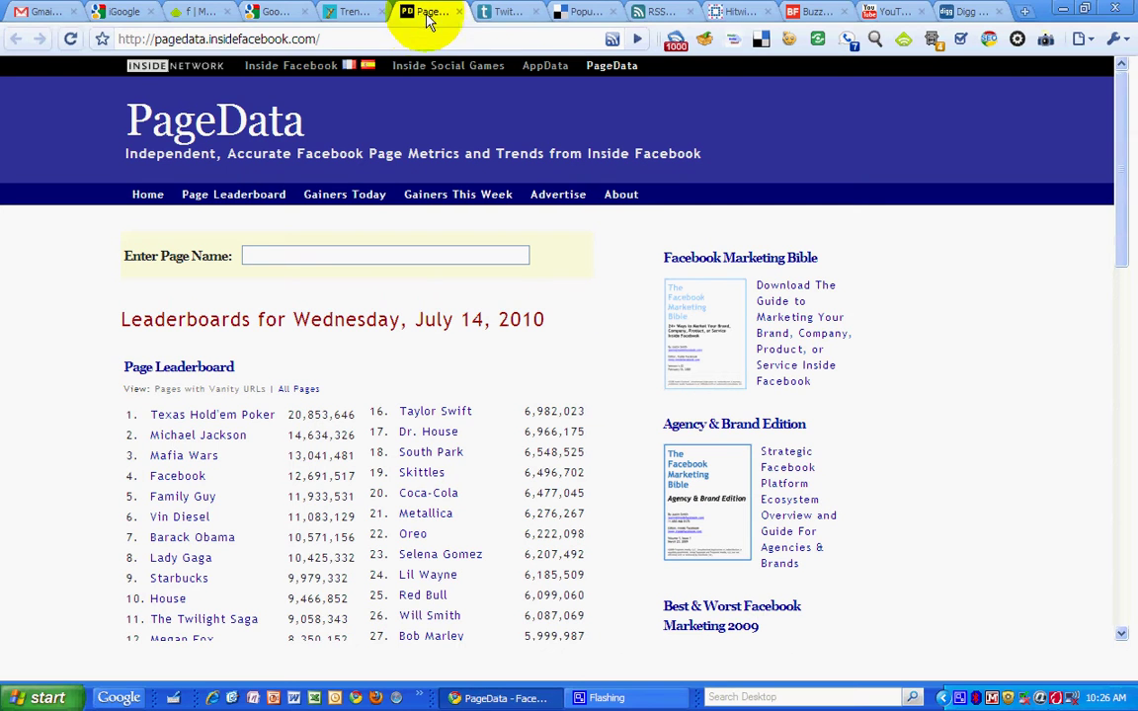
click(318, 40)
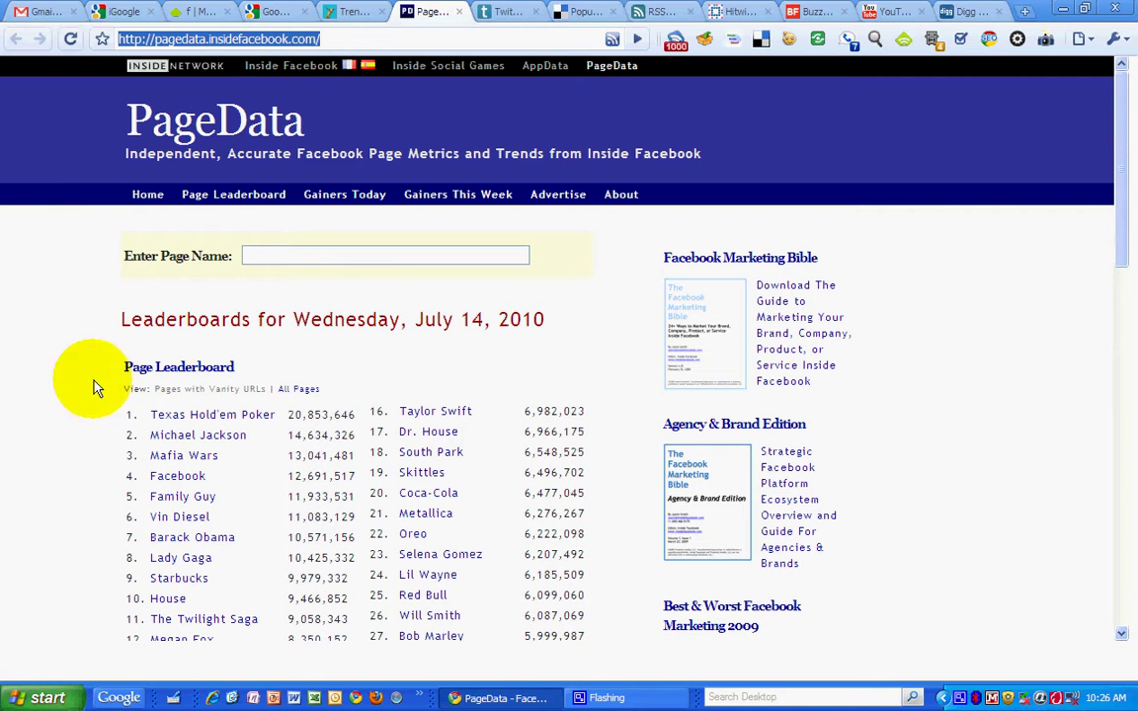
scroll(26, 384, down, 3)
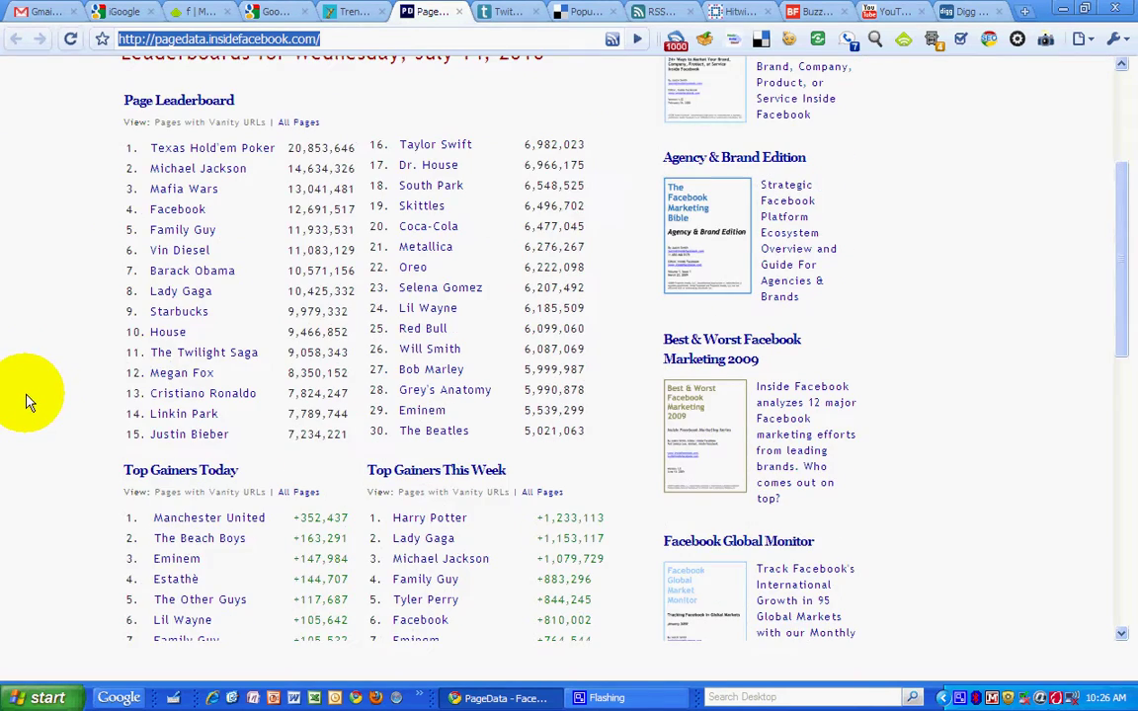
scroll(27, 400, up, 2)
scroll(28, 400, down, 5)
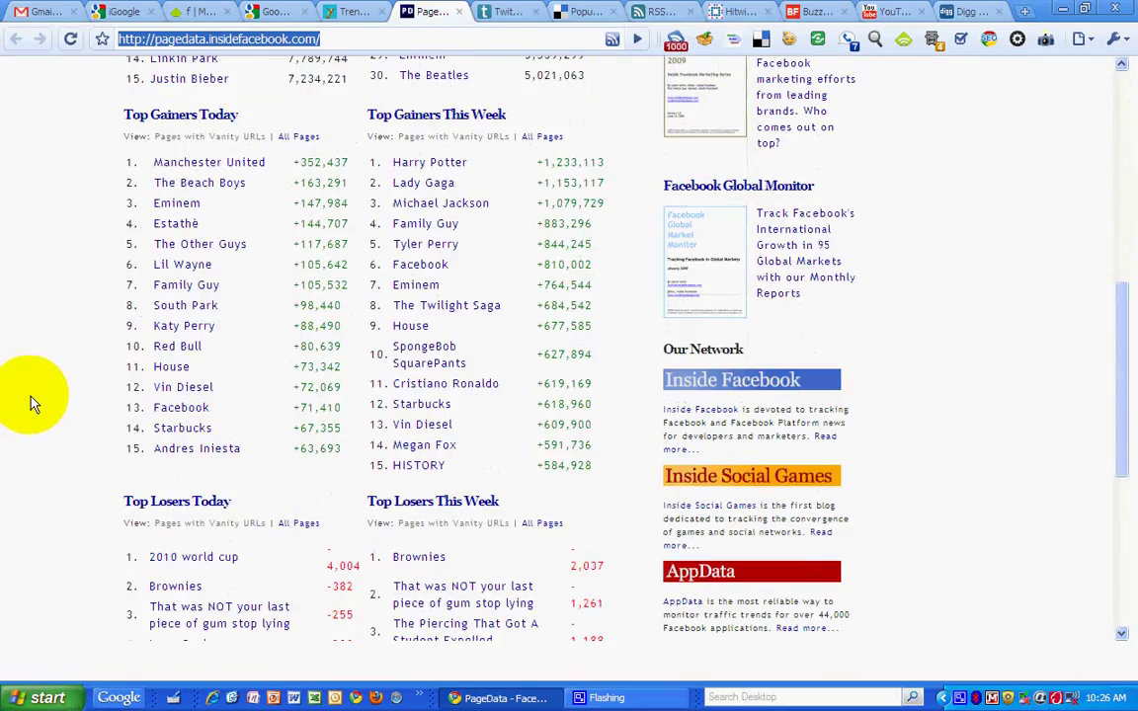
scroll(30, 400, down, 3)
scroll(28, 391, down, 2)
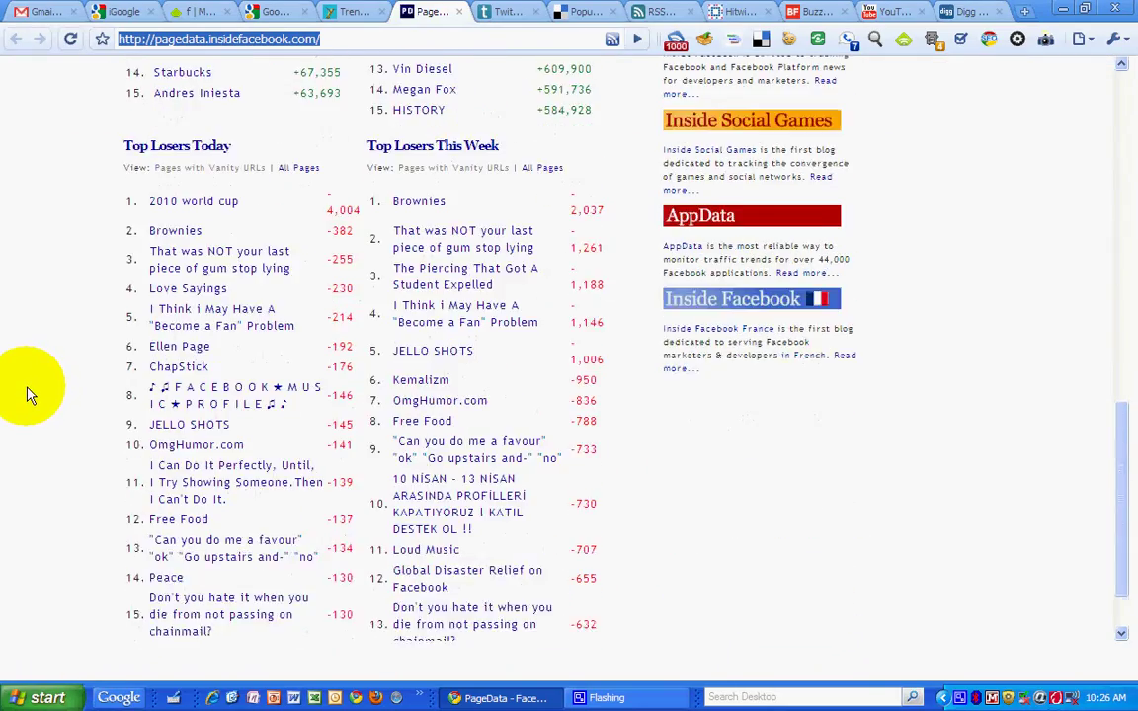
scroll(26, 385, up, 5)
scroll(17, 335, up, 6)
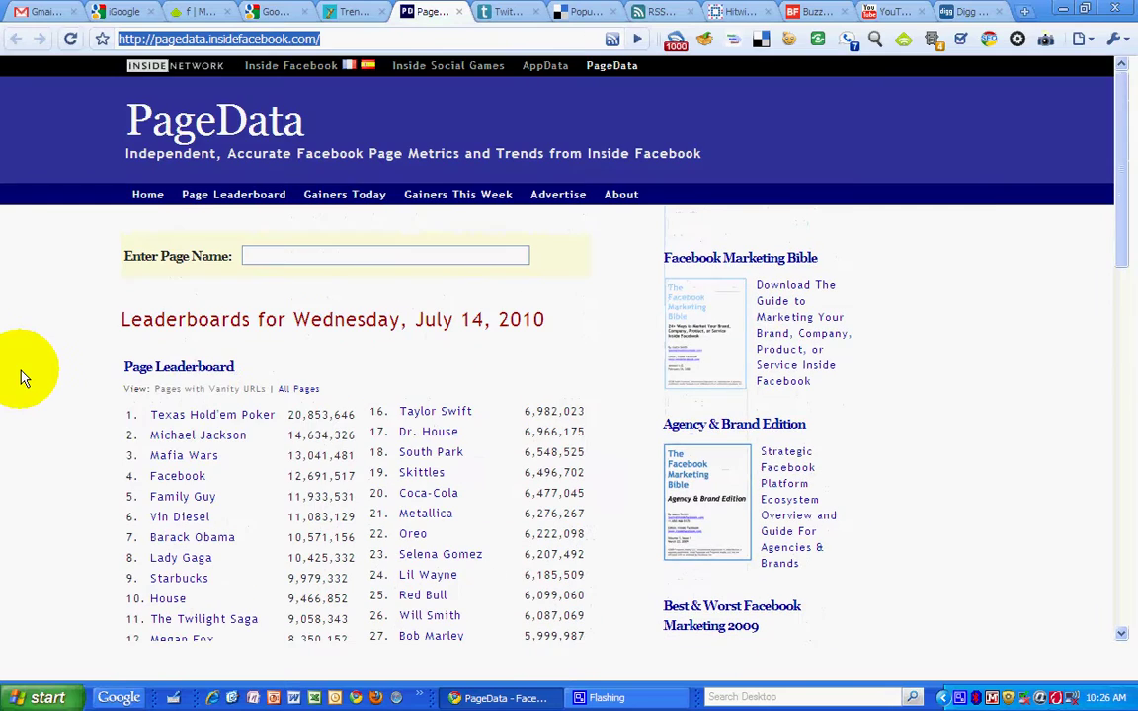
- Filter Twitturly to News links, then view Delicious Popular Bookmarks, selecting its heading
click(499, 13)
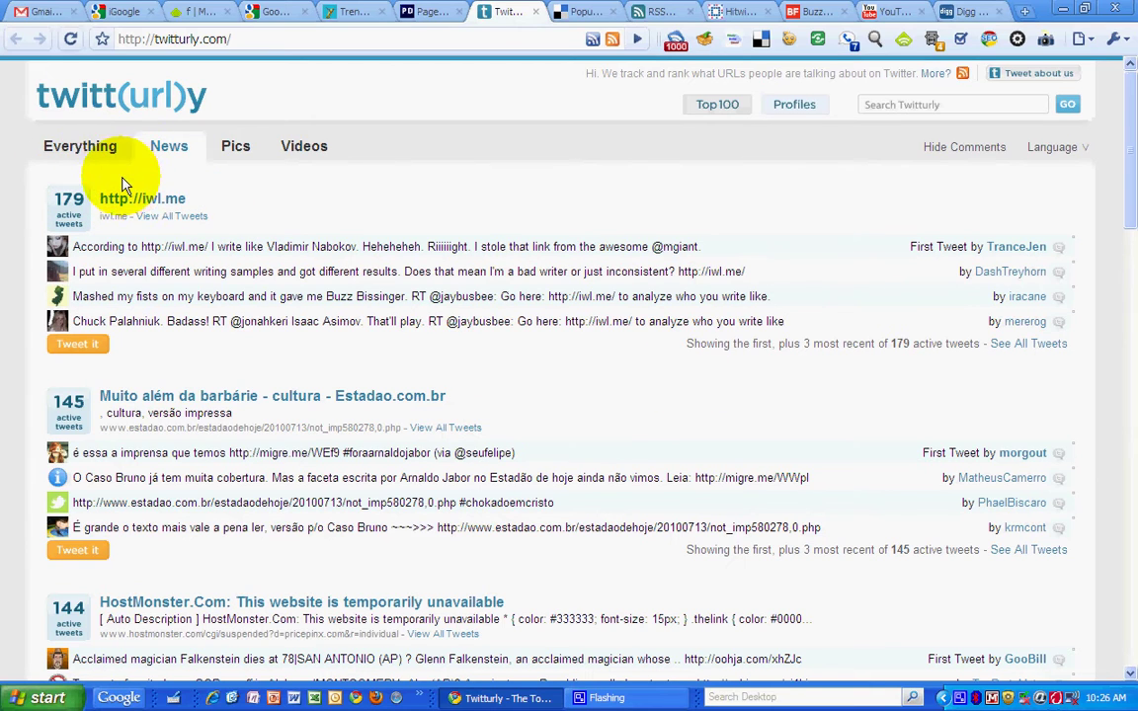
click(189, 156)
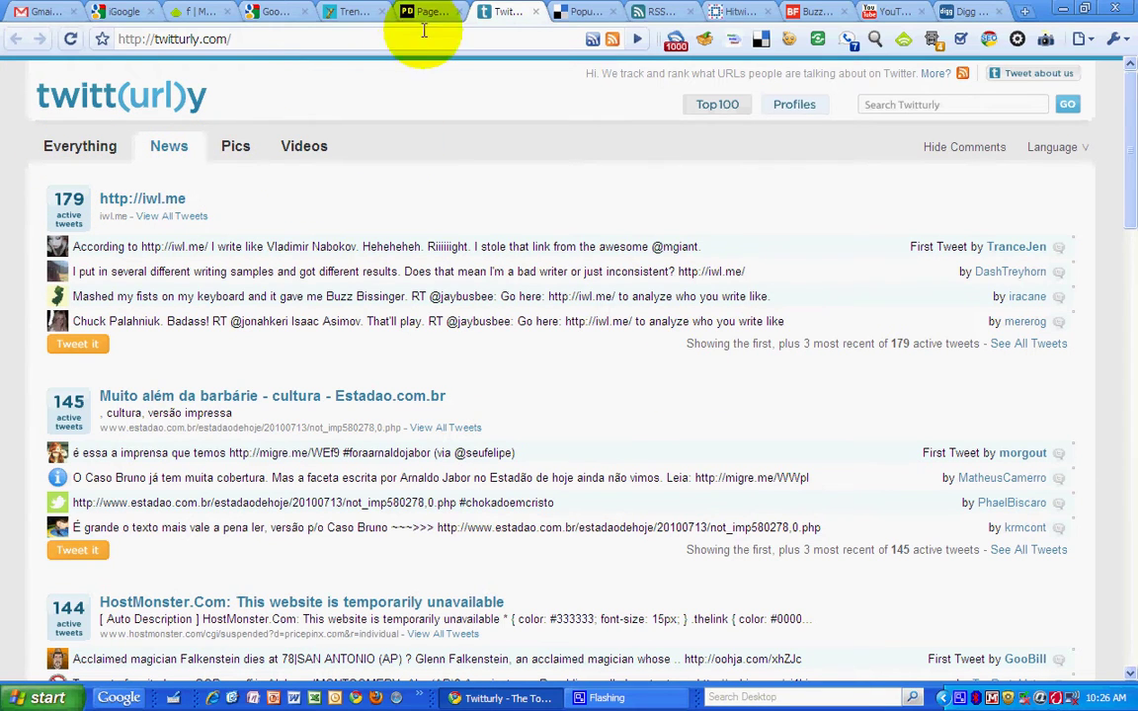
click(581, 12)
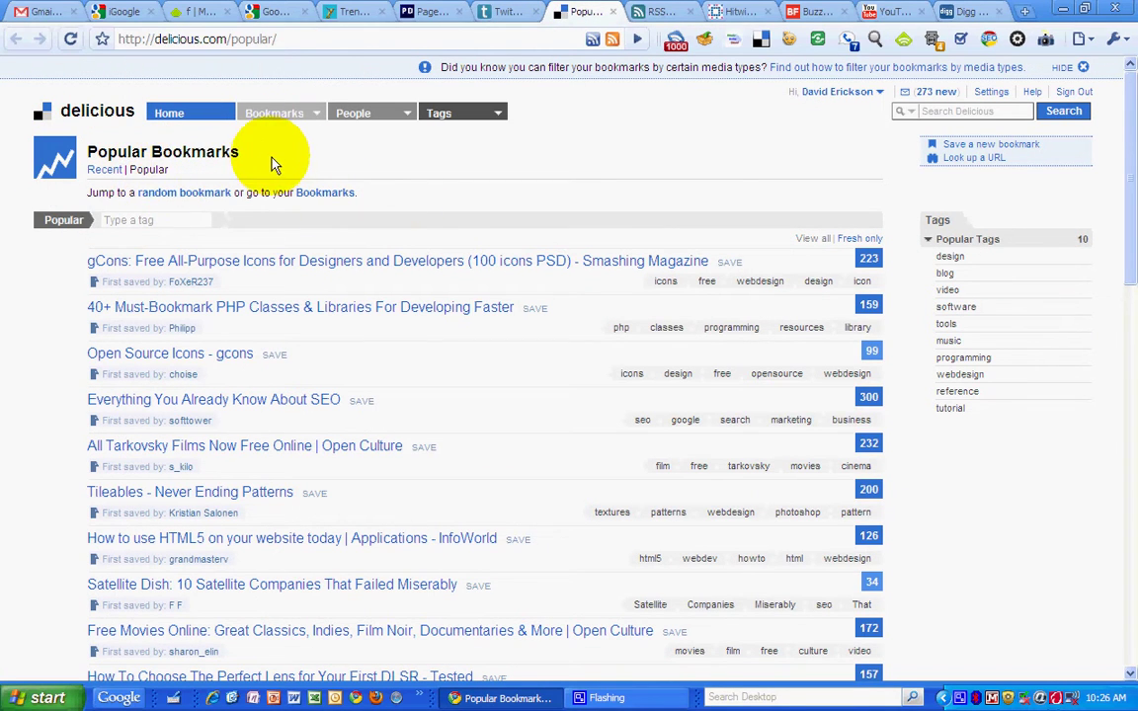
drag(243, 152, 87, 152)
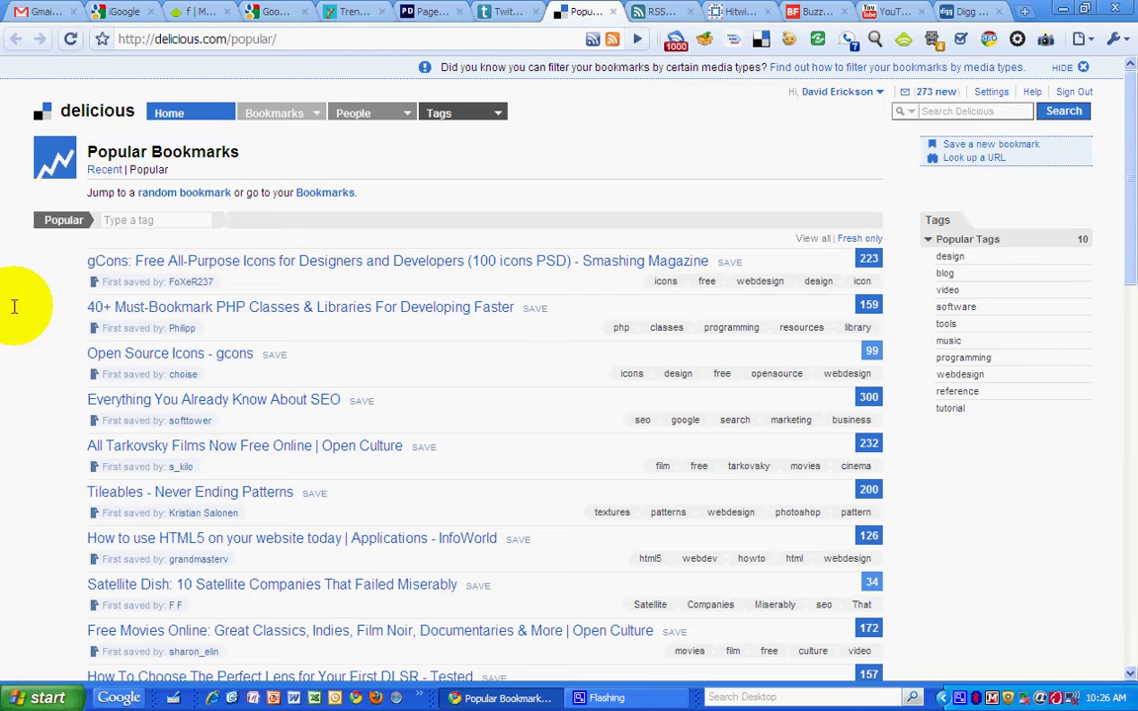
- Read the RSSmeme front page, selecting text and the word 'Docs' in the first article
click(654, 12)
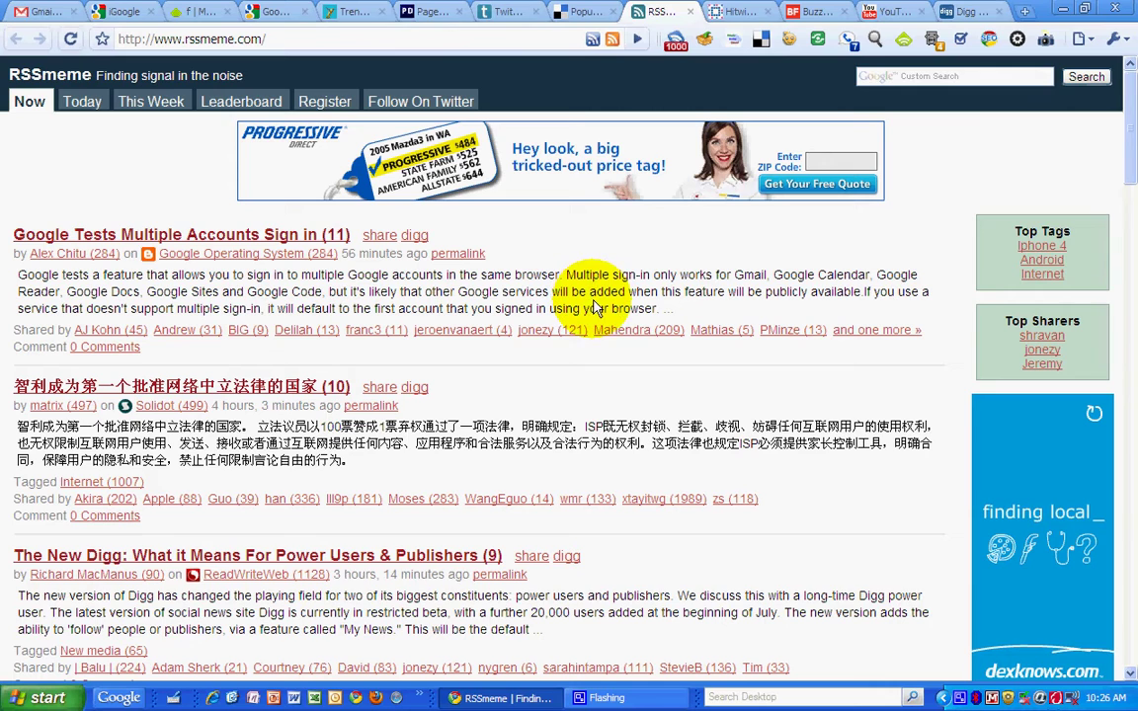
drag(651, 275, 558, 353)
double_click(125, 291)
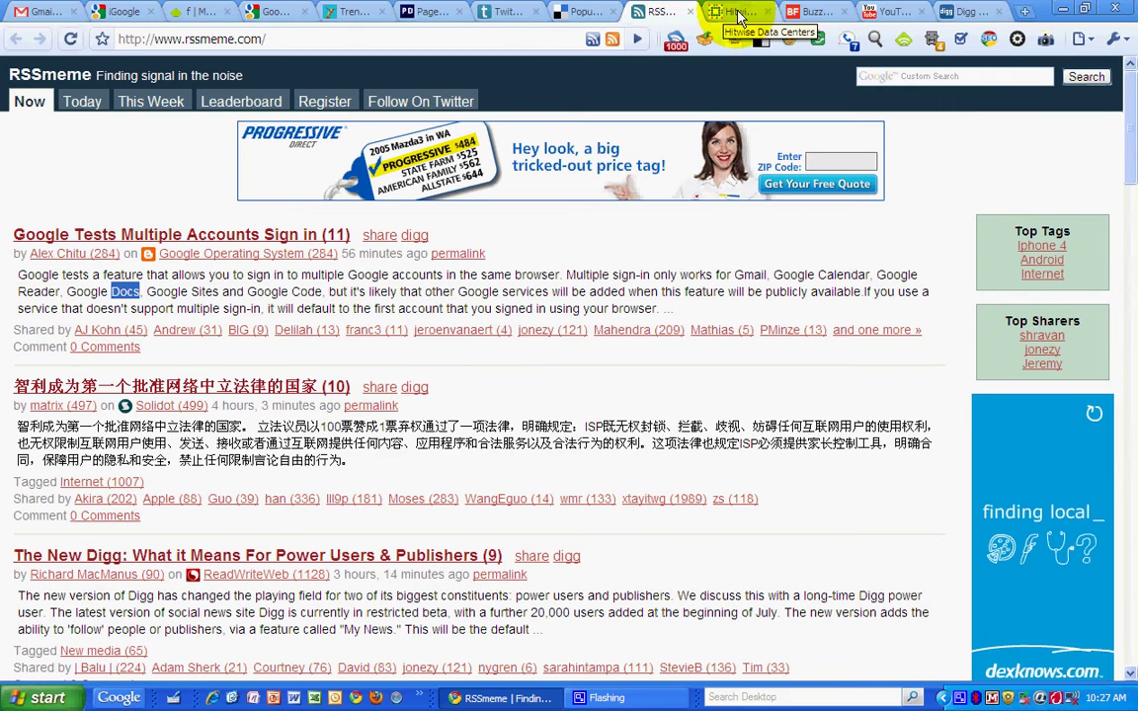
- Scan the Hitwise Retail Data Center weekly rankings, then close that report's tab
click(736, 17)
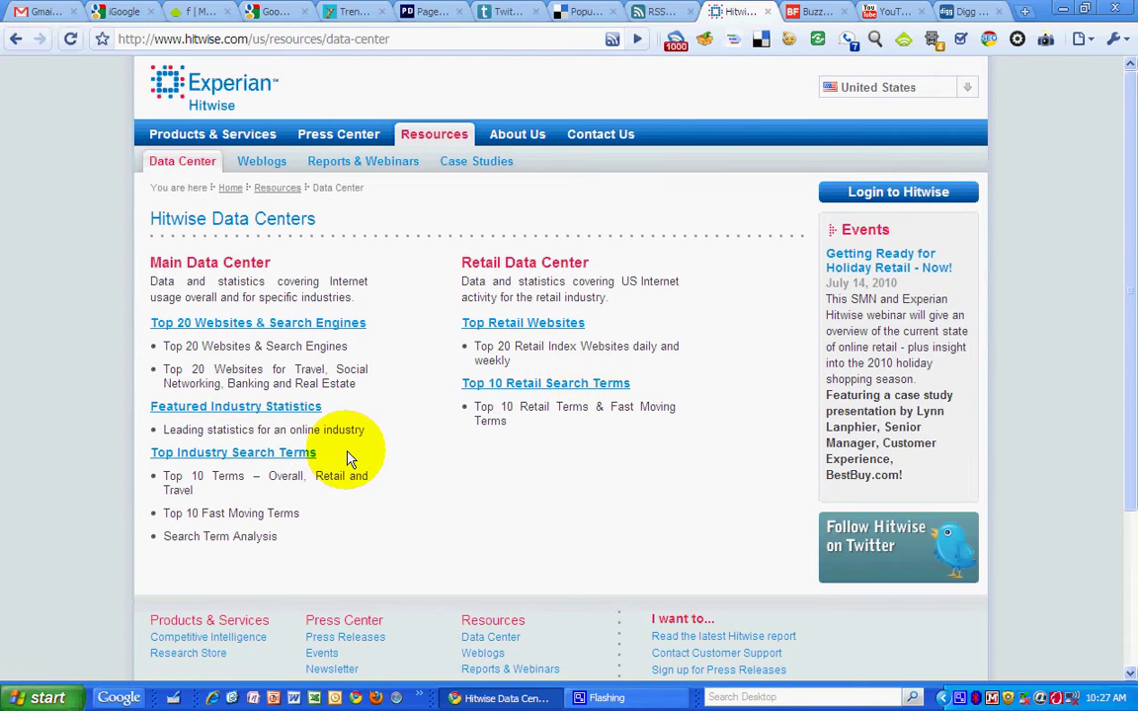
drag(347, 457, 5, 366)
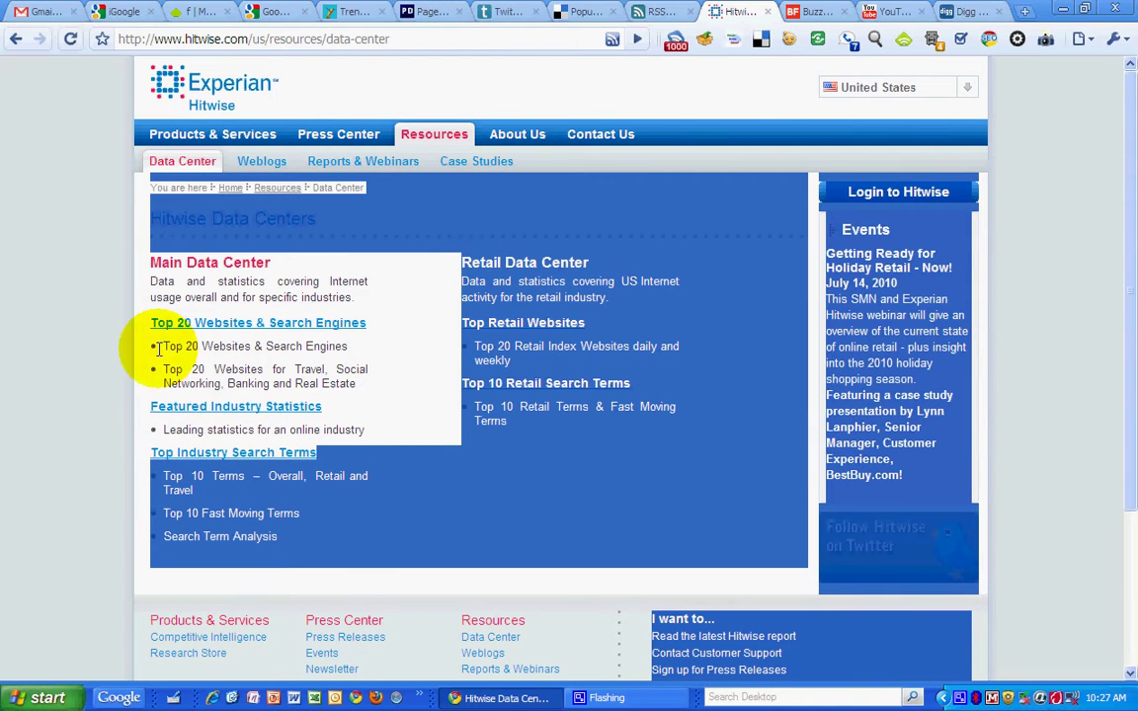
click(191, 334)
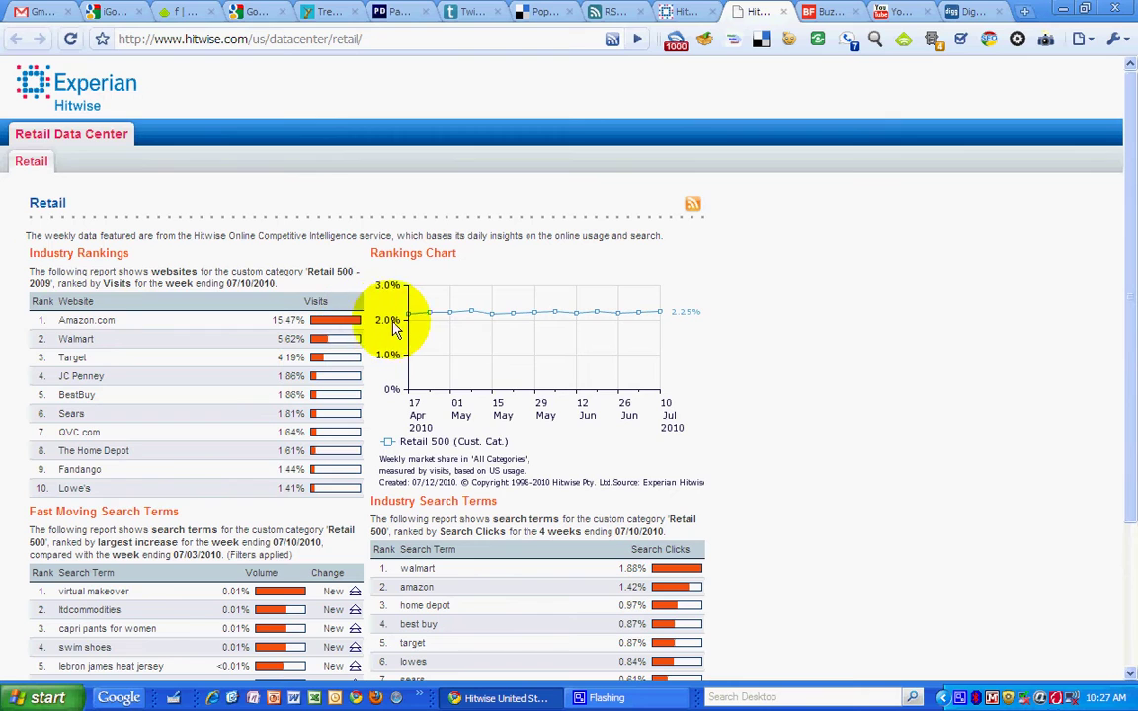
scroll(1086, 470, down, 3)
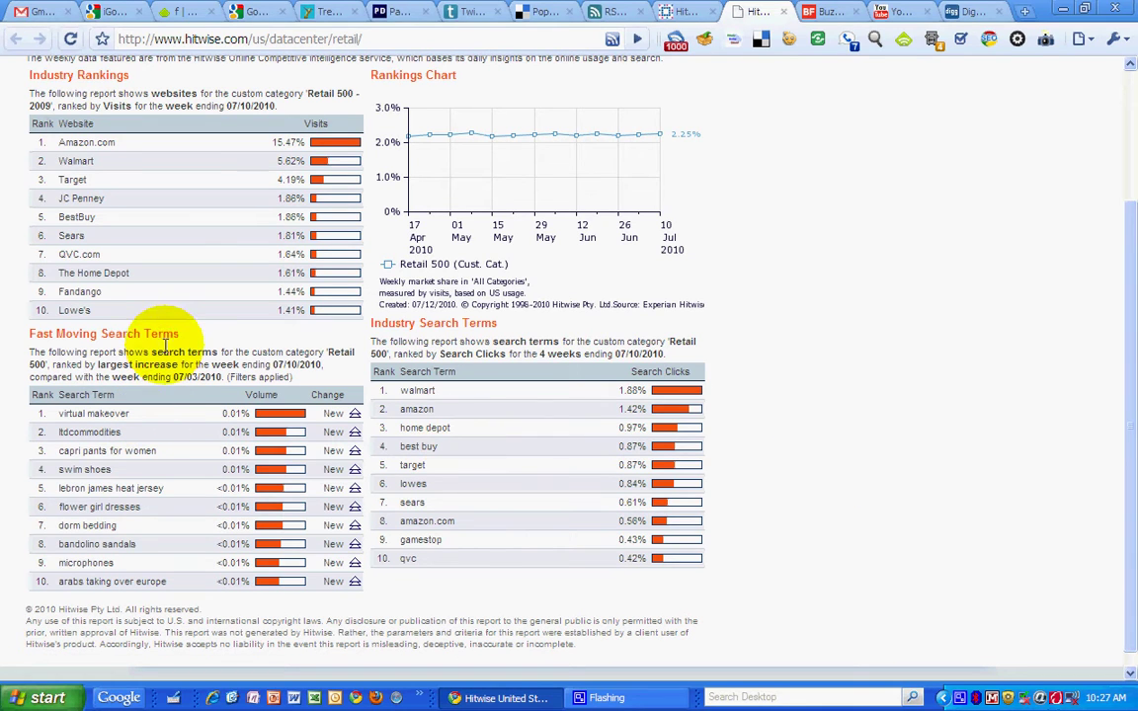
scroll(859, 455, up, 3)
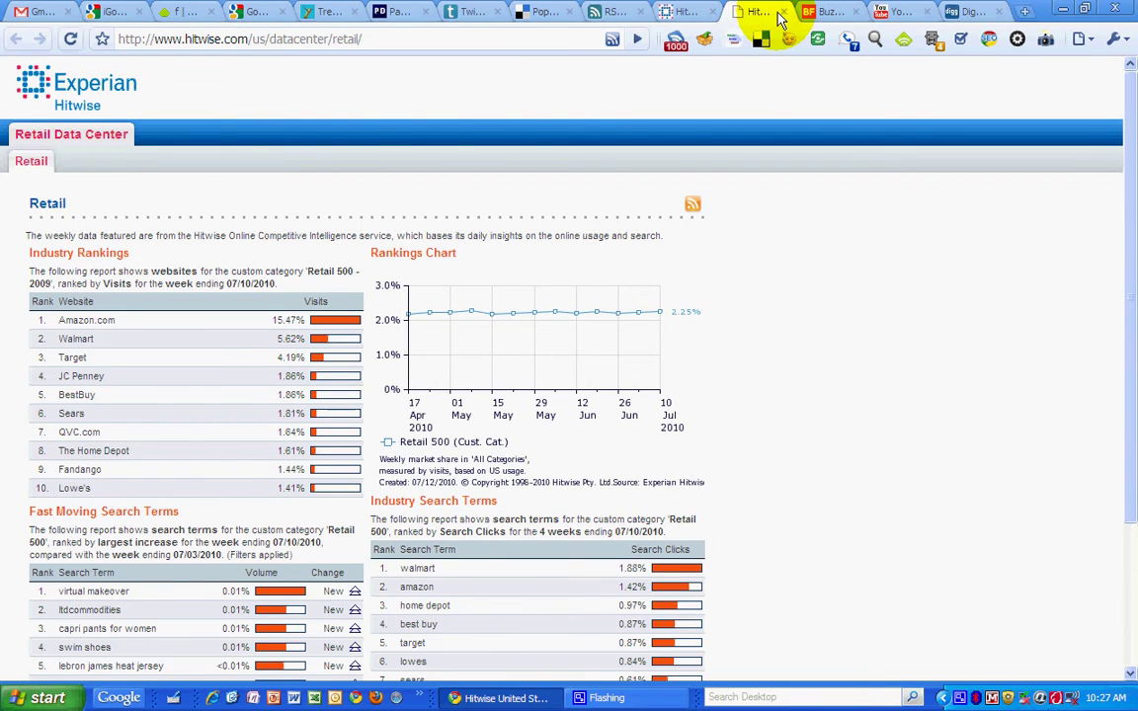
click(781, 13)
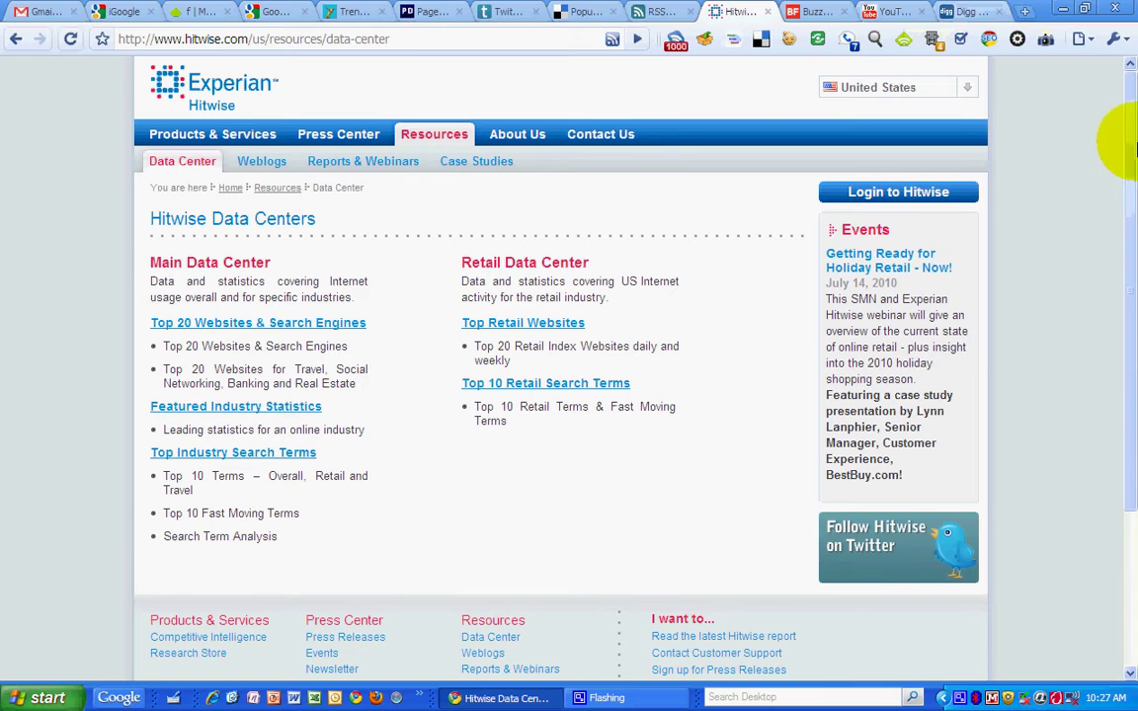
- Copy the BuzzFeed Viral on the Web page address and bring up Chrome's wrench menu
click(812, 14)
right_click(245, 39)
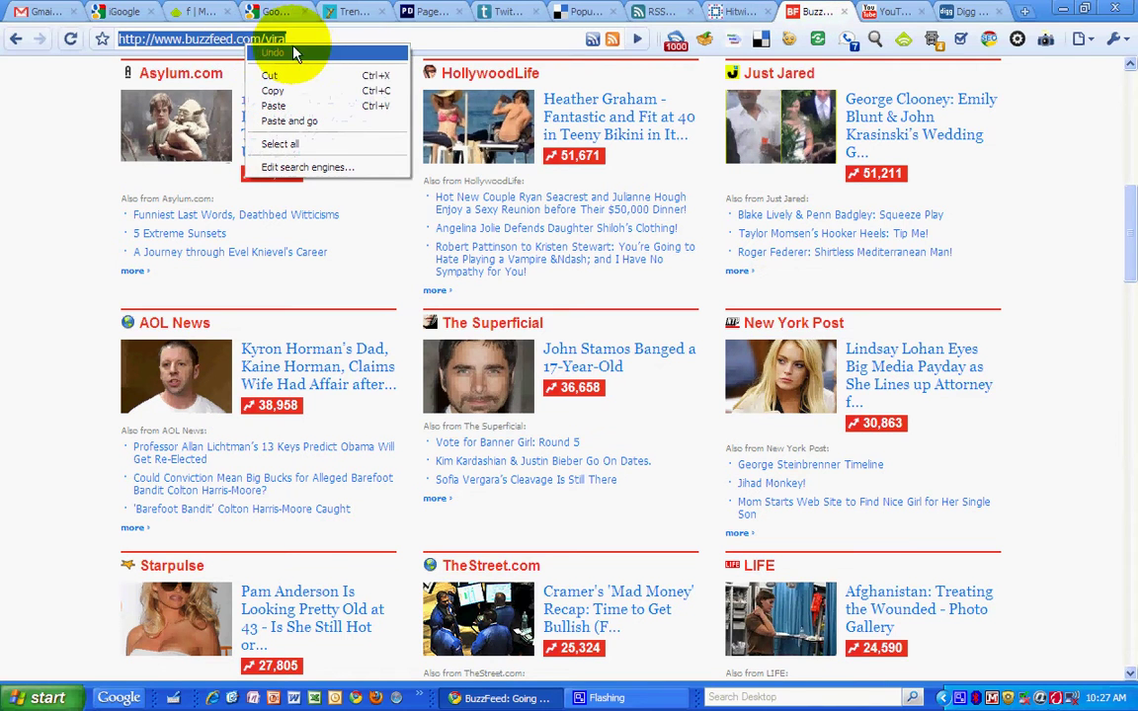
click(297, 89)
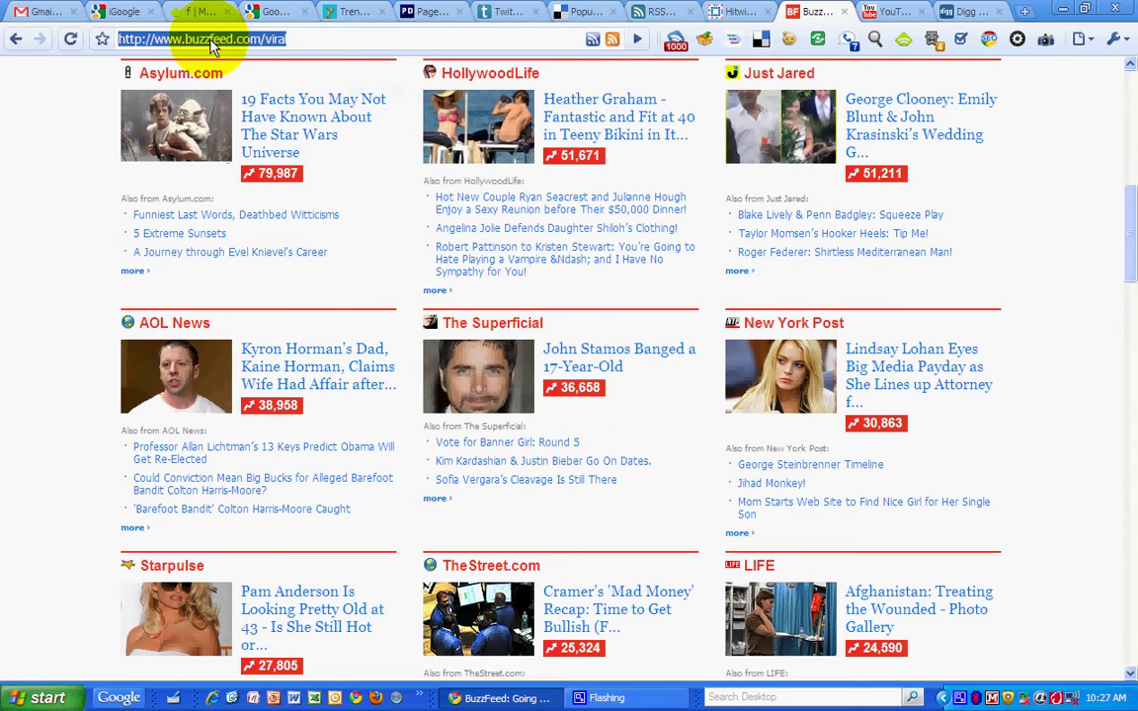
drag(1128, 253, 1129, 143)
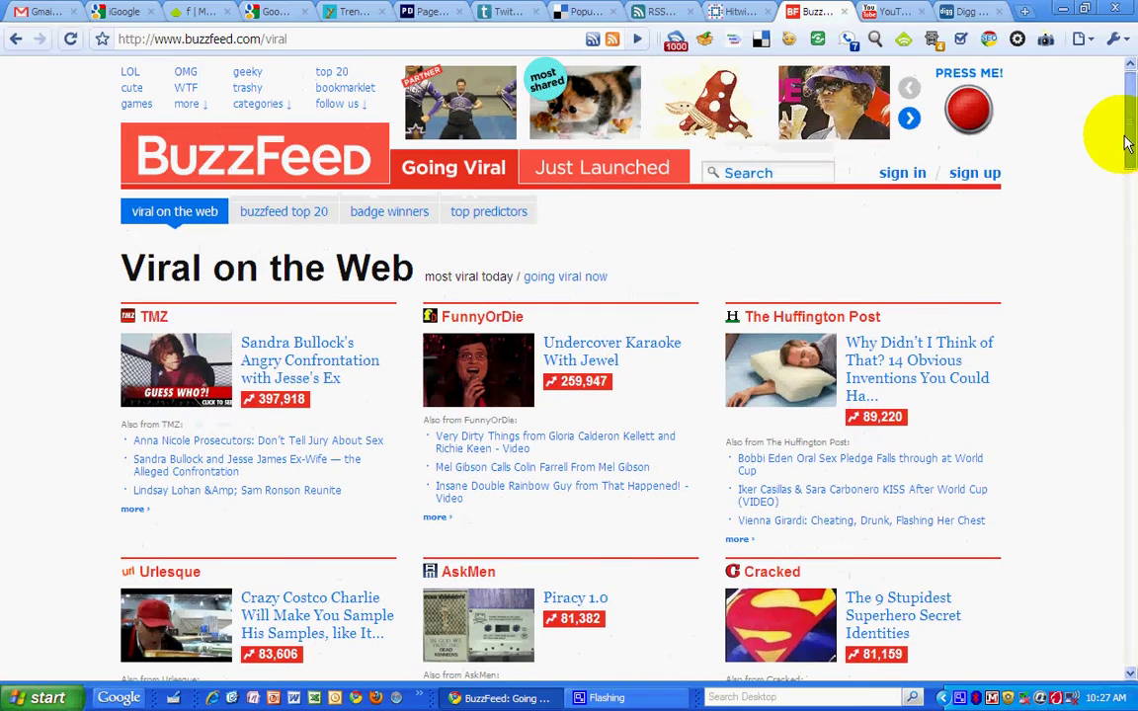
click(1116, 42)
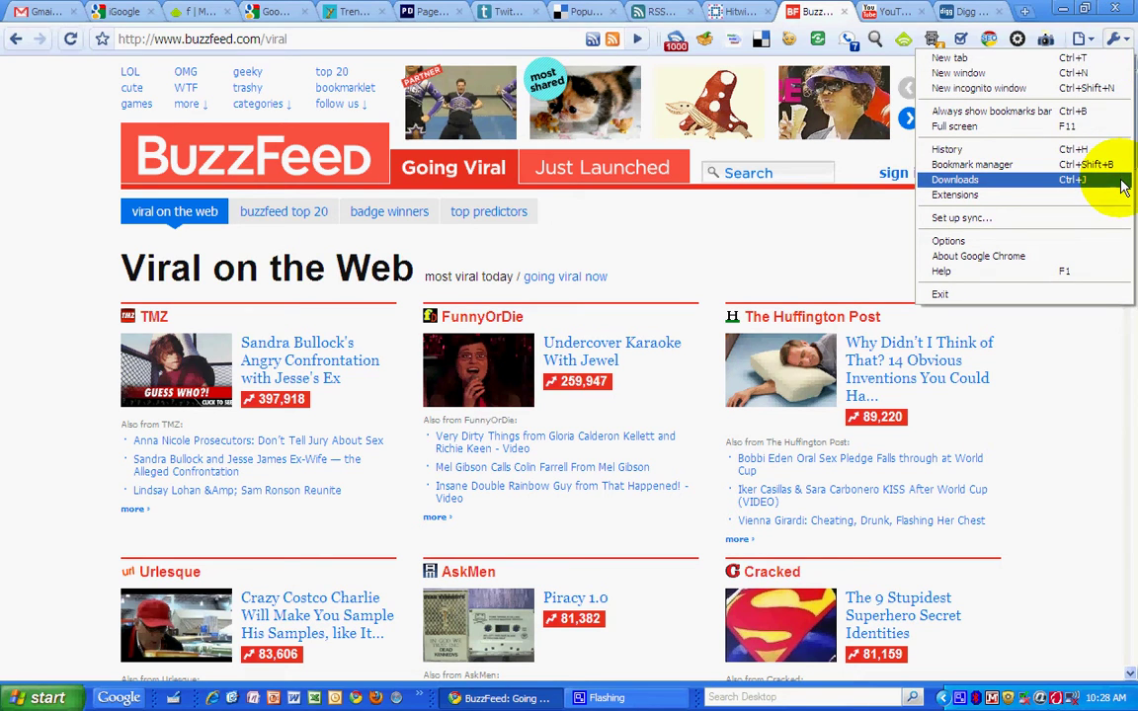
- In Options Basics, add the BuzzFeed viral URL as a startup page after google.com/trends
click(998, 242)
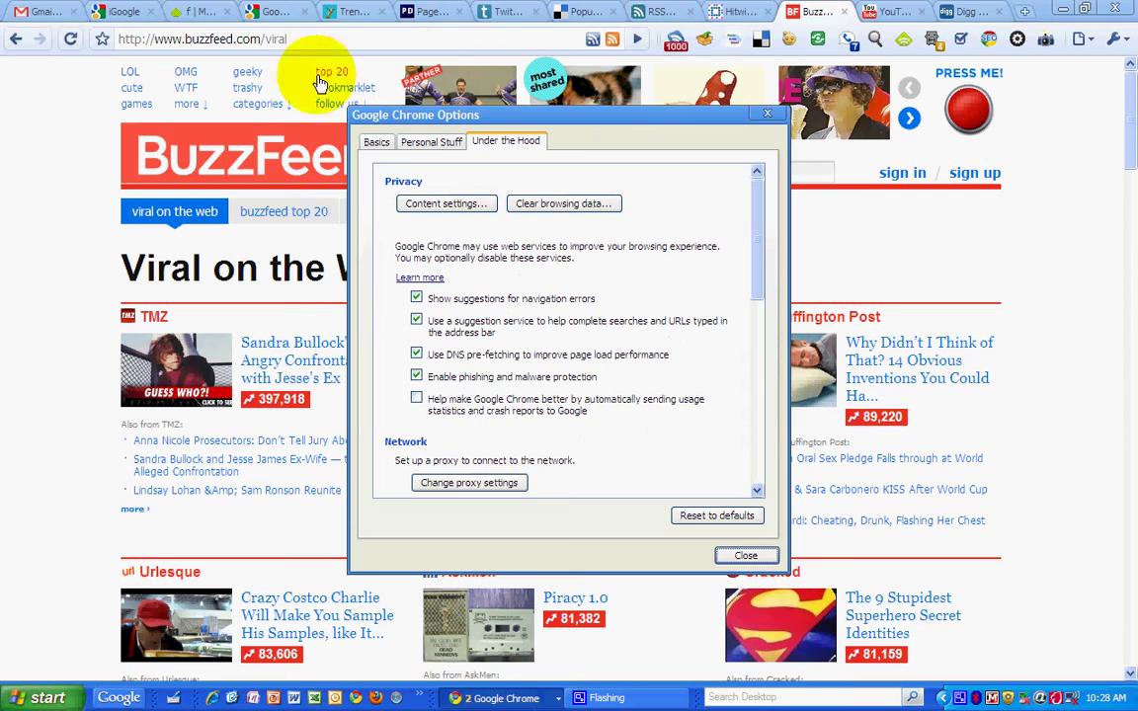
click(377, 141)
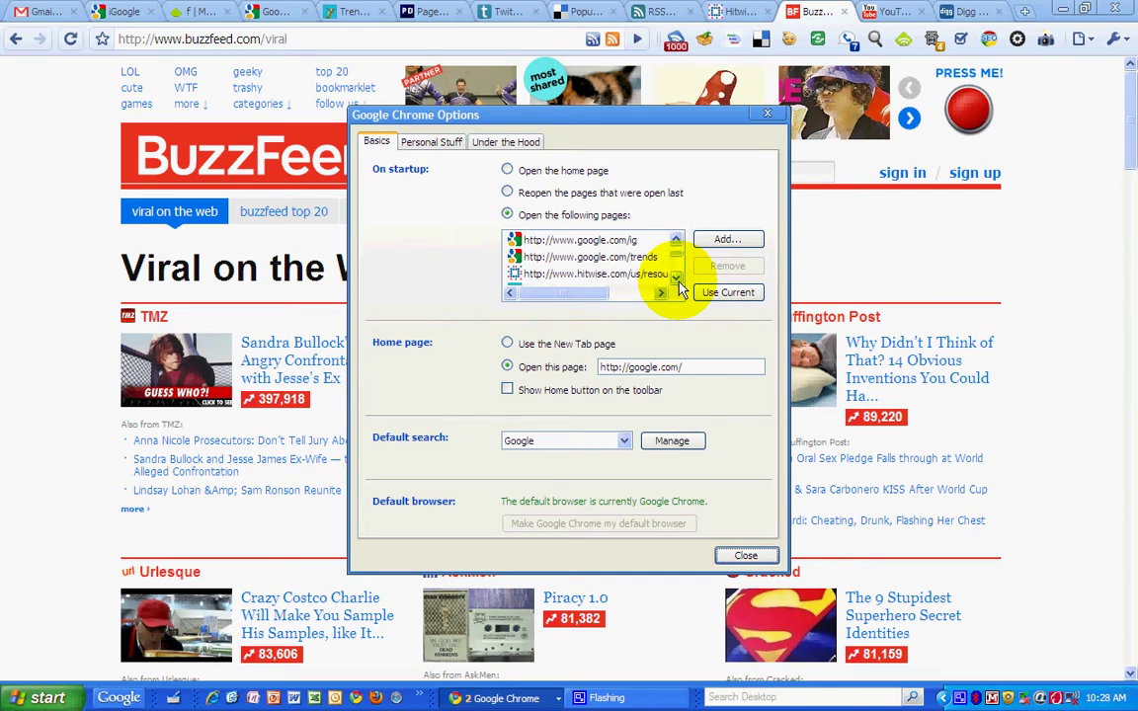
click(610, 259)
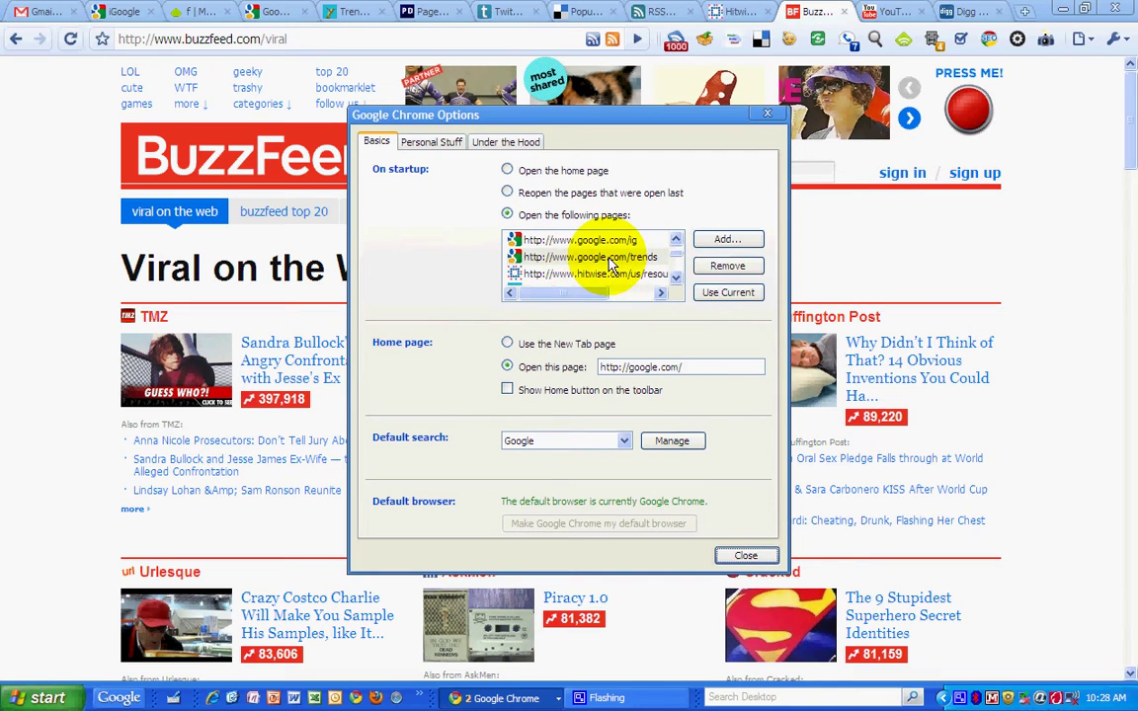
click(723, 240)
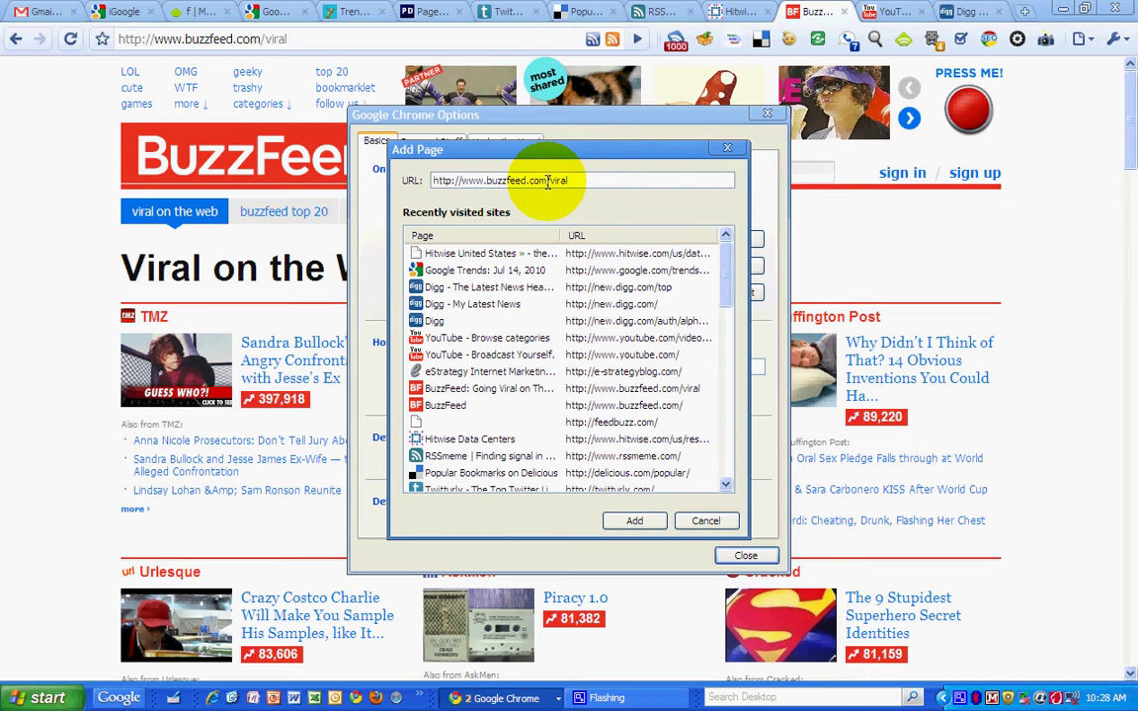
click(638, 520)
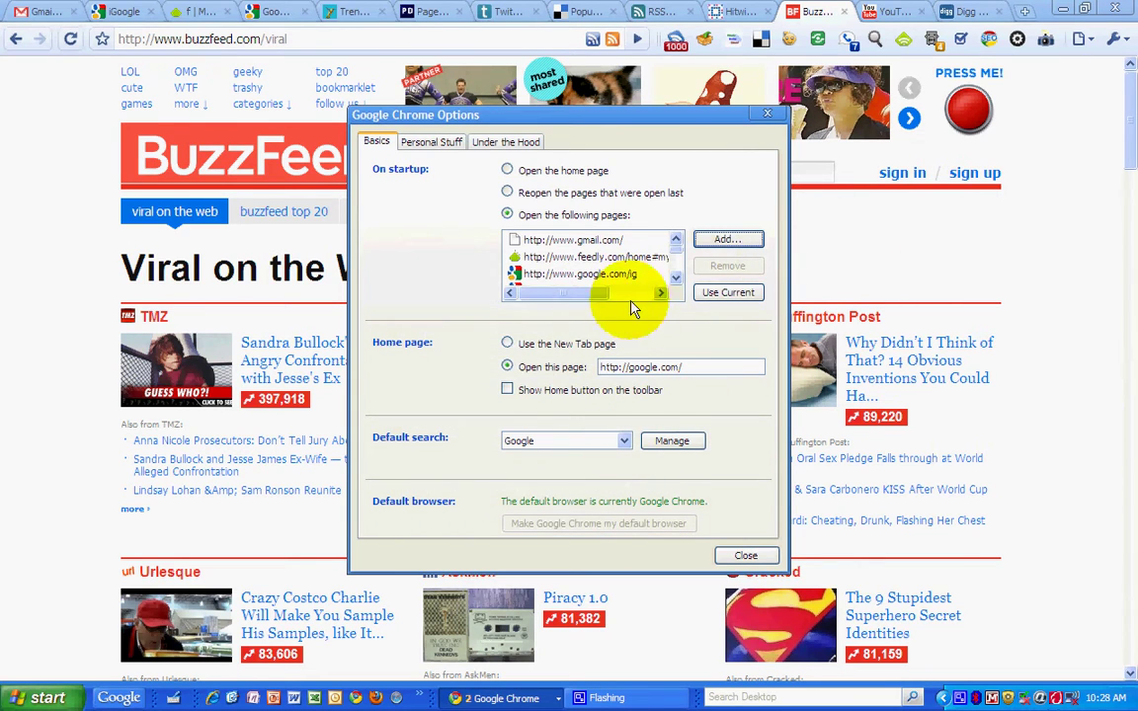
- Copy the YouTube videos address and add it as a startup page after BuzzFeed
click(886, 18)
click(292, 38)
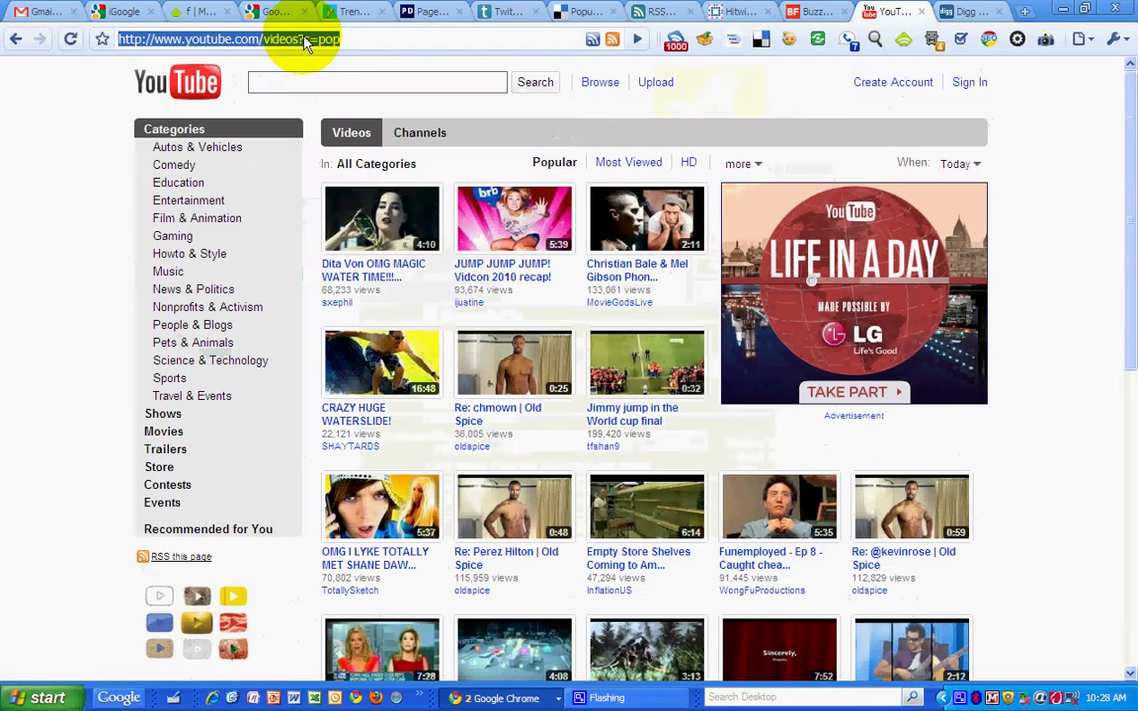
right_click(295, 38)
click(362, 89)
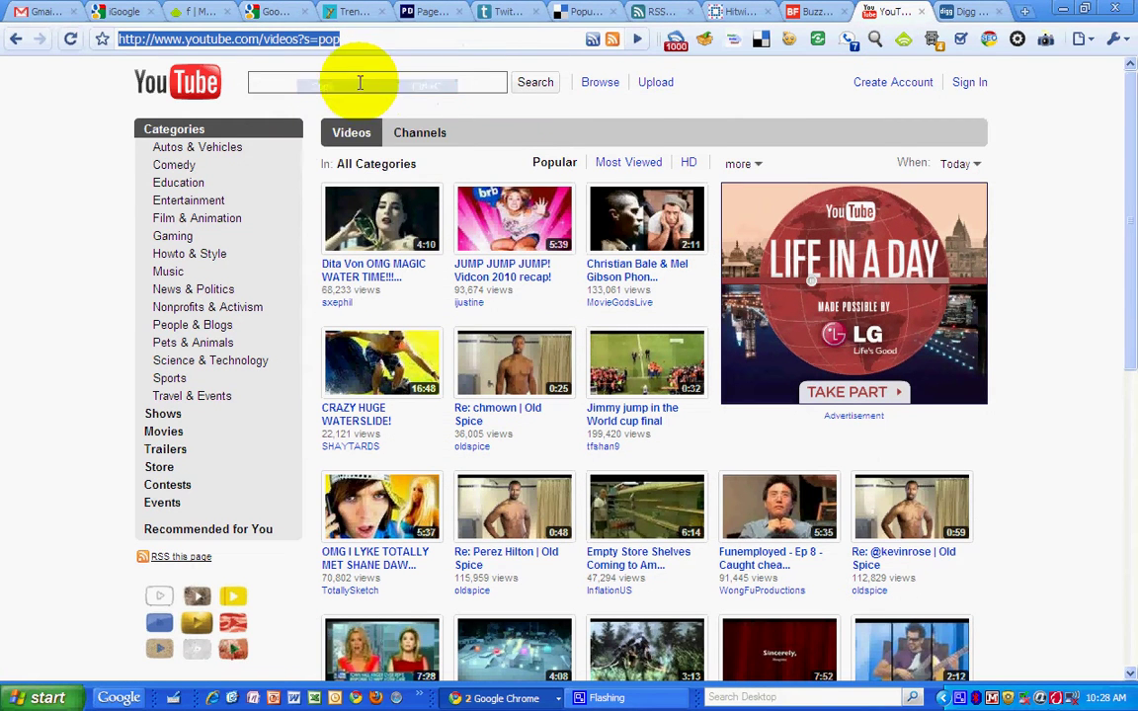
key(alt+Tab)
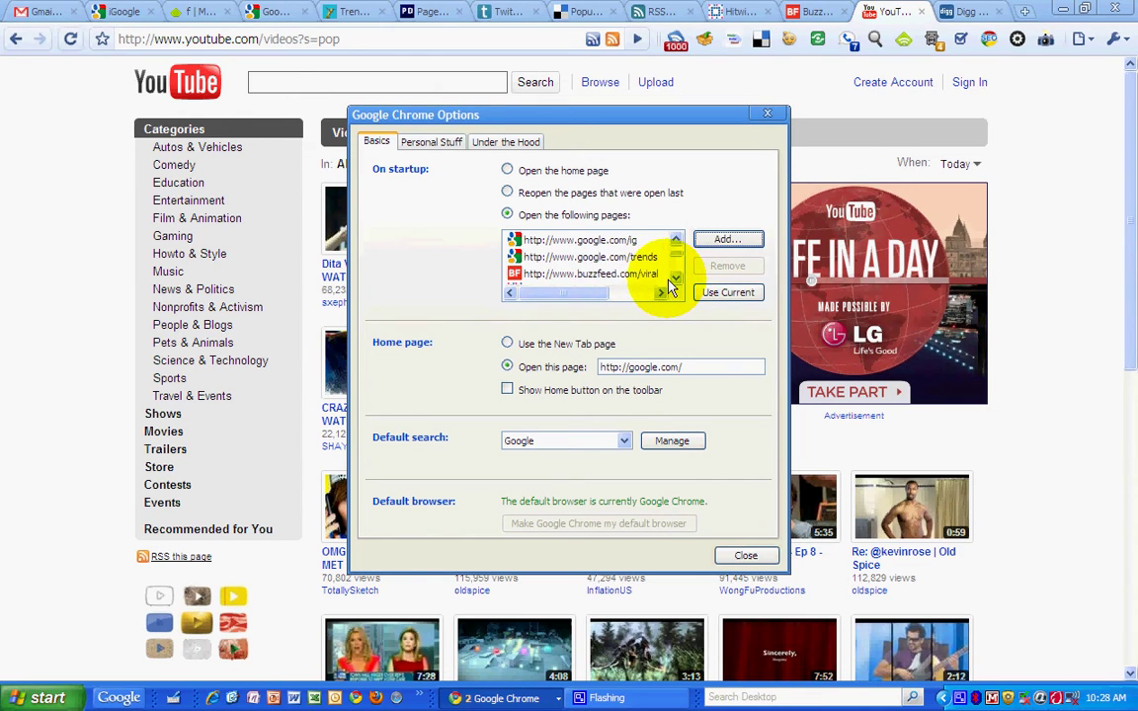
click(660, 275)
click(726, 240)
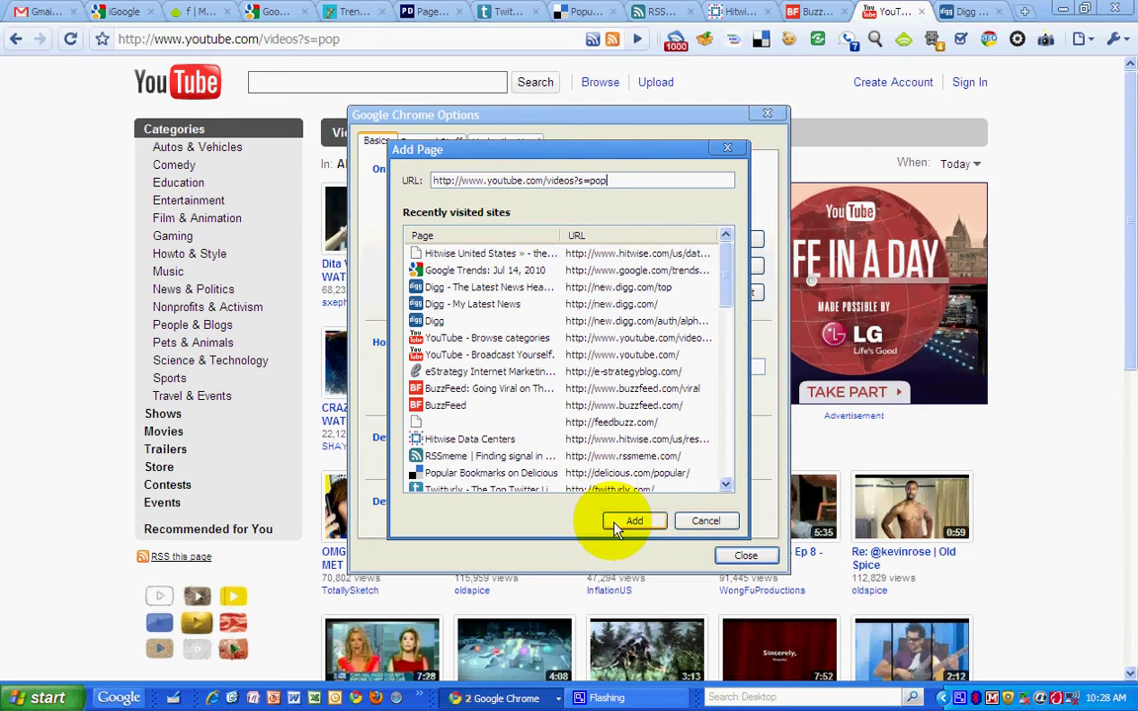
click(618, 522)
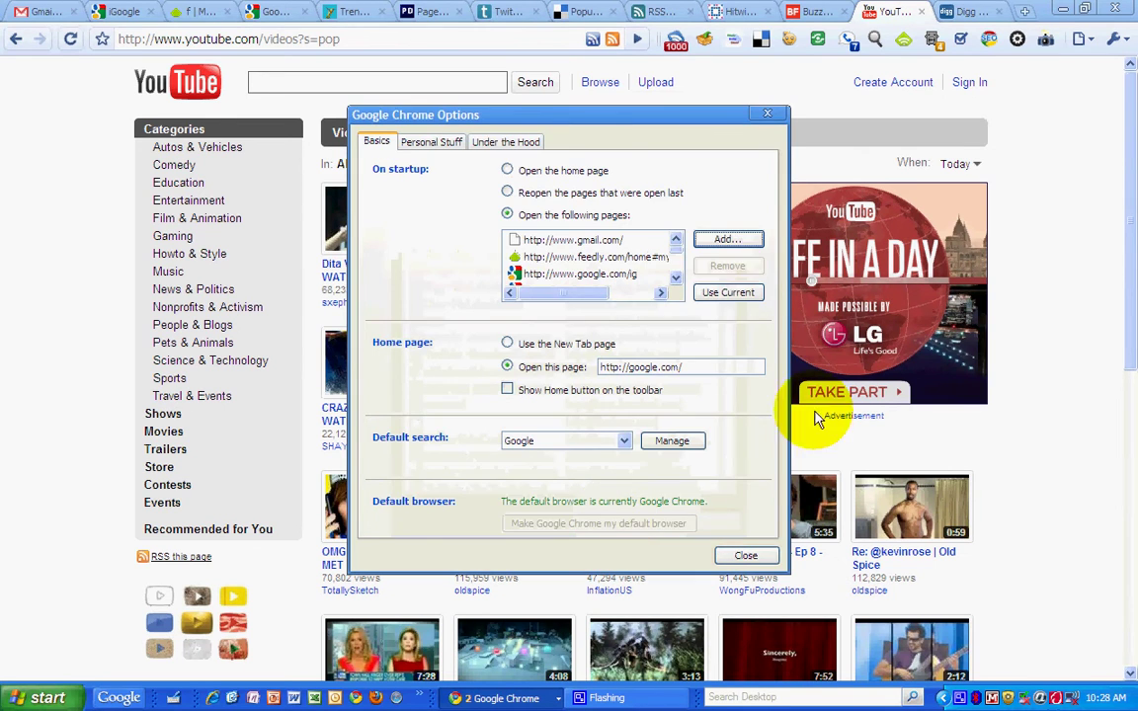
- Add the copied Digg Top News address as a startup page after YouTube and close Options
click(971, 11)
right_click(172, 40)
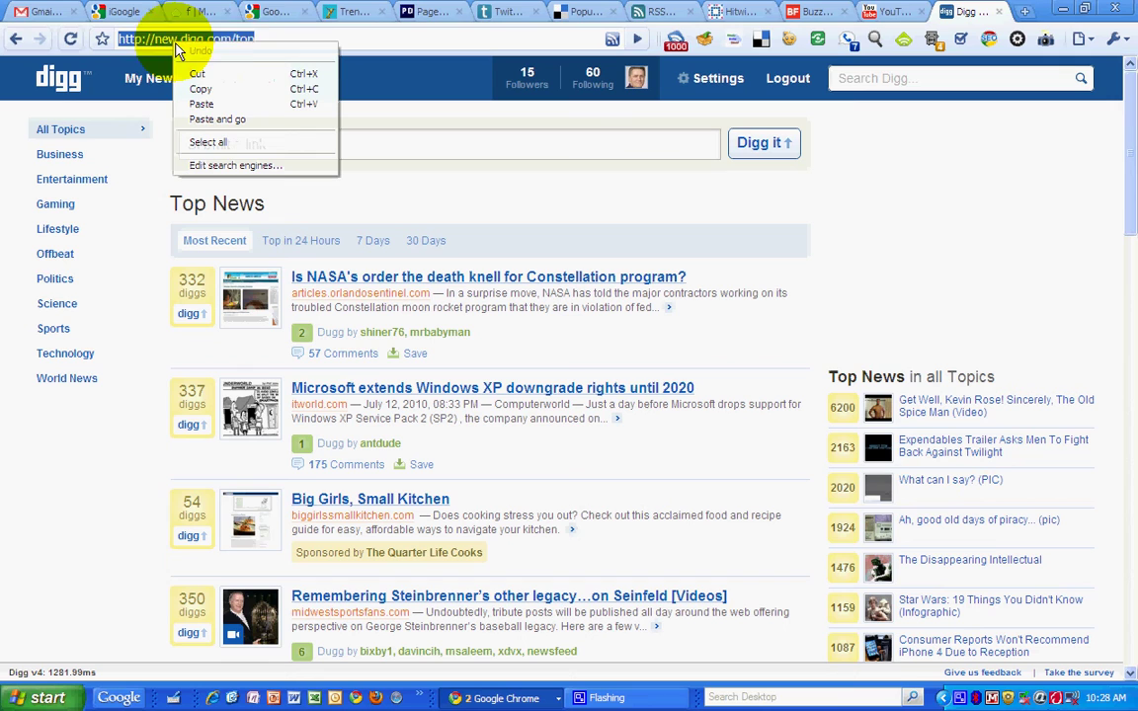
click(225, 86)
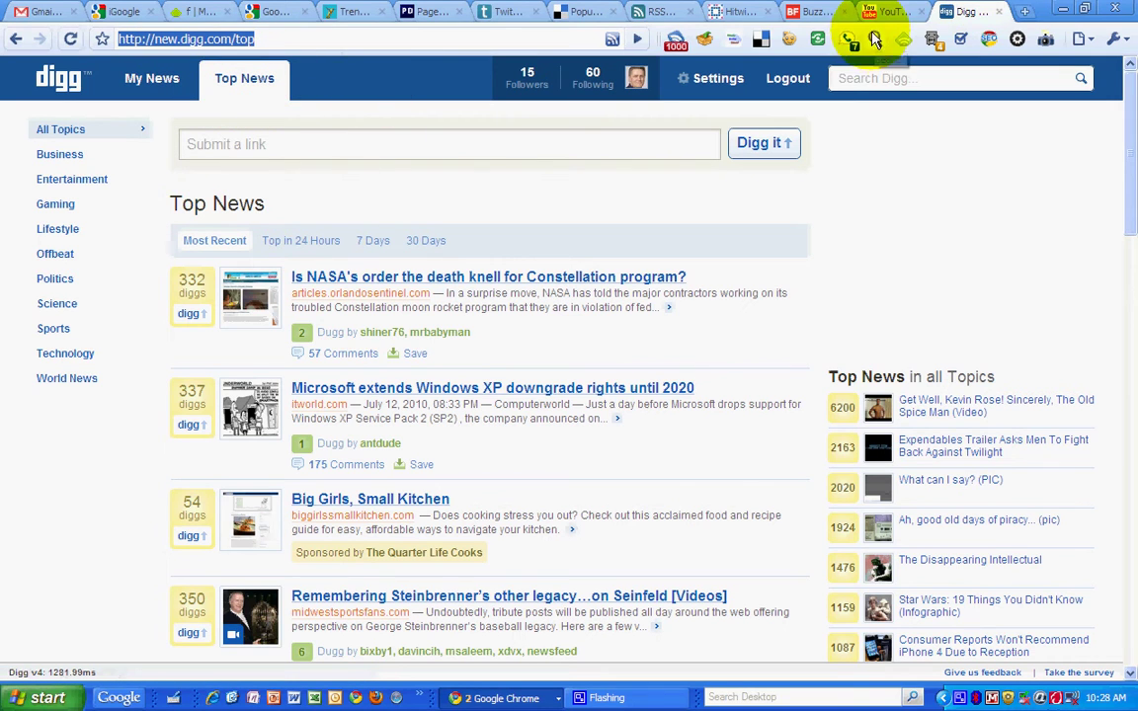
key(alt+Tab)
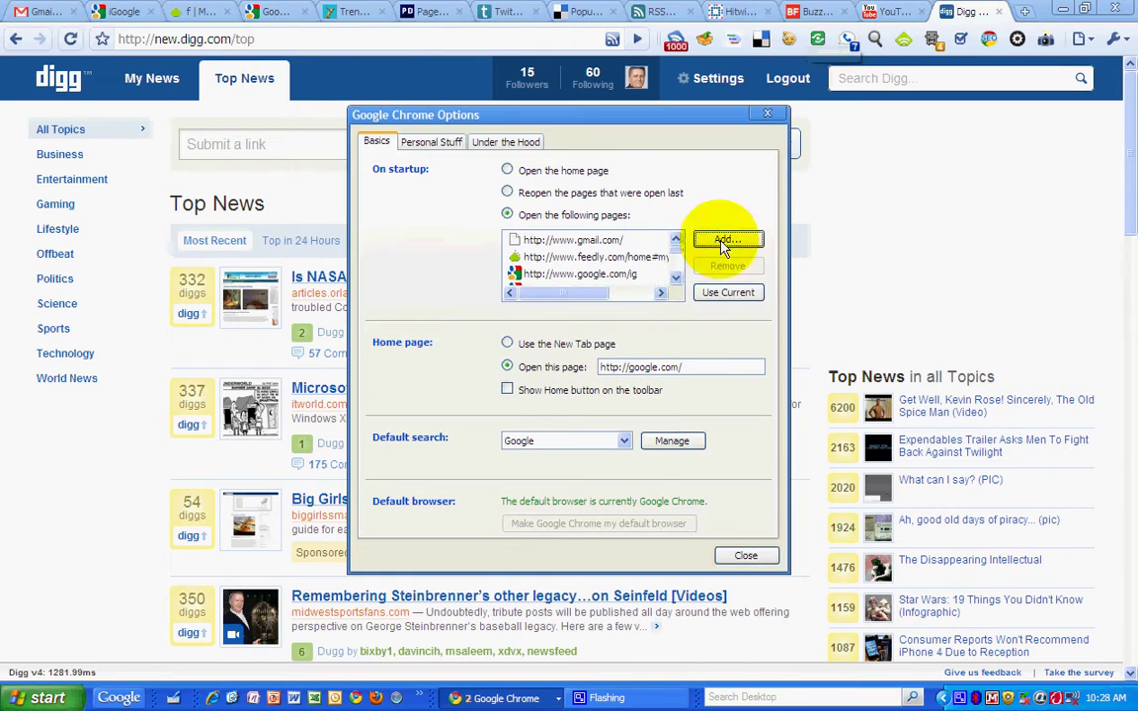
click(677, 279)
click(677, 278)
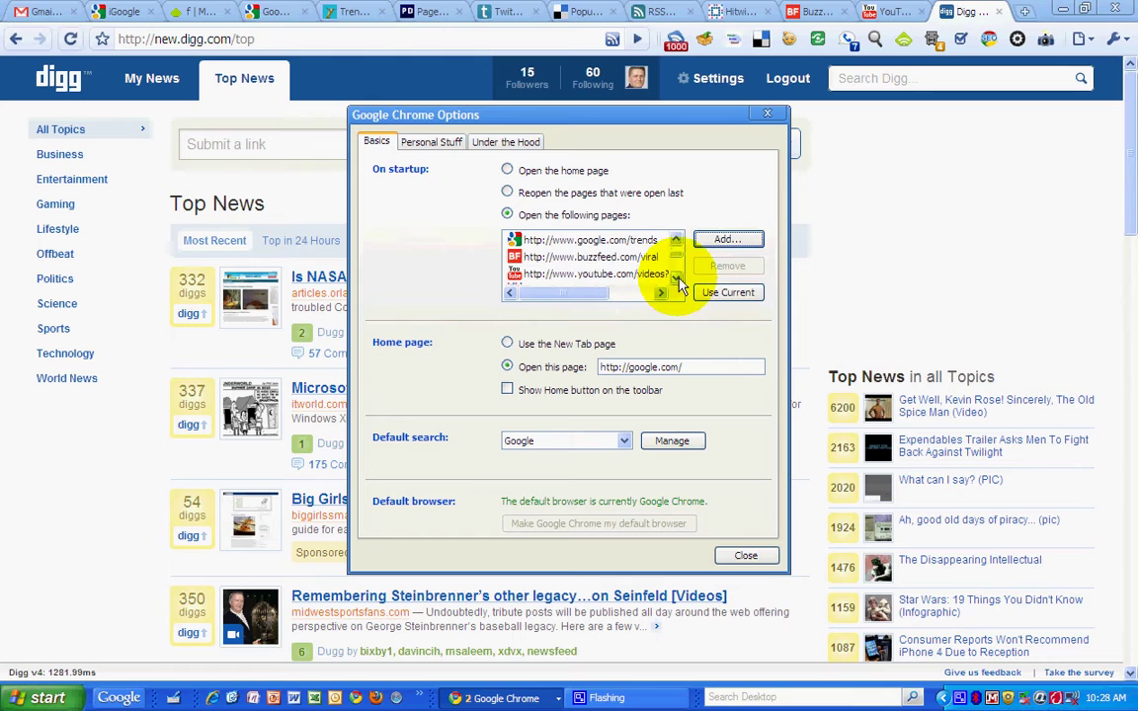
click(677, 278)
click(643, 259)
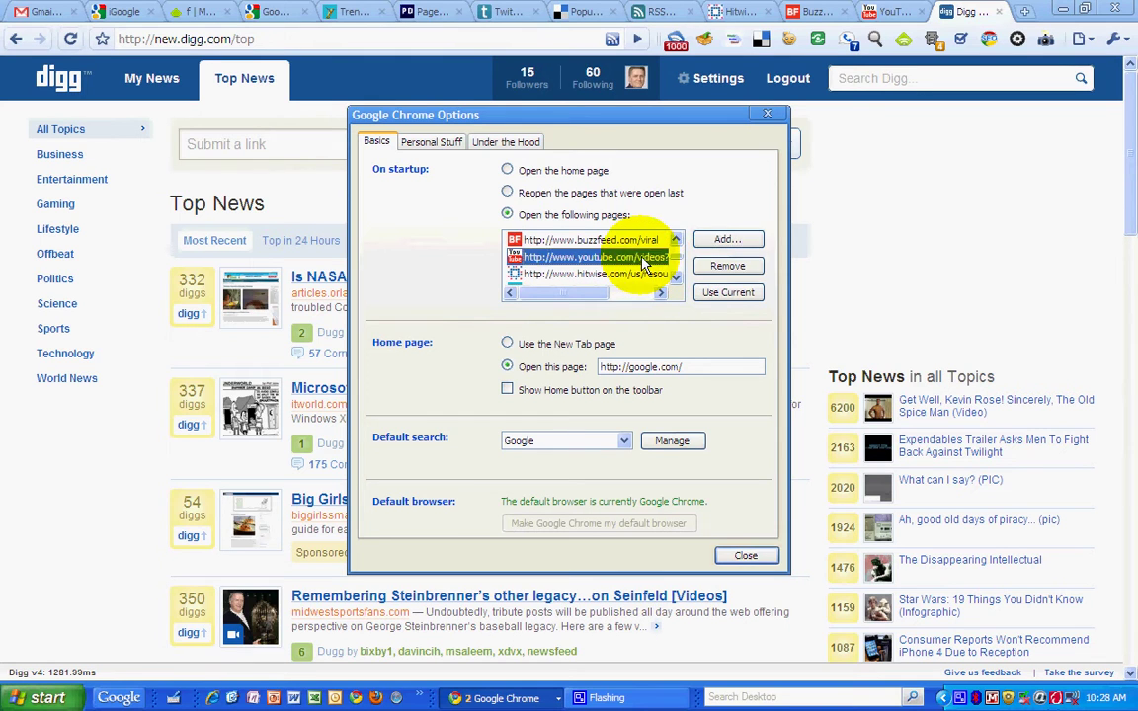
click(735, 244)
key(ctrl+v)
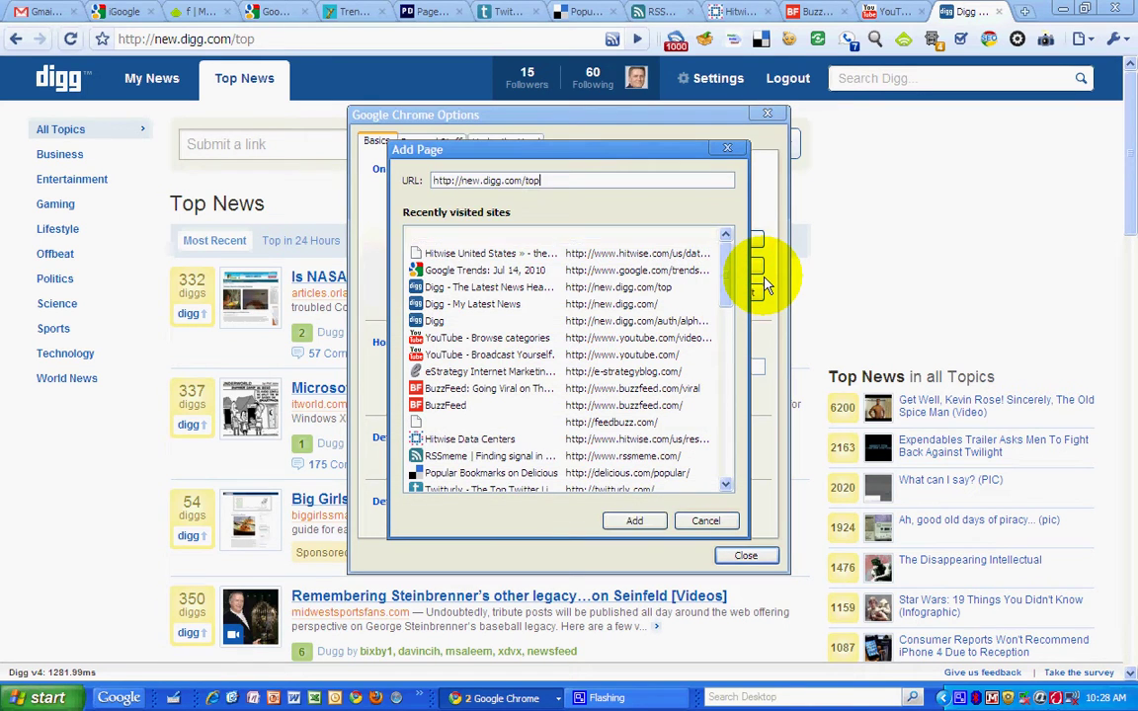
click(626, 523)
click(746, 555)
click(330, 38)
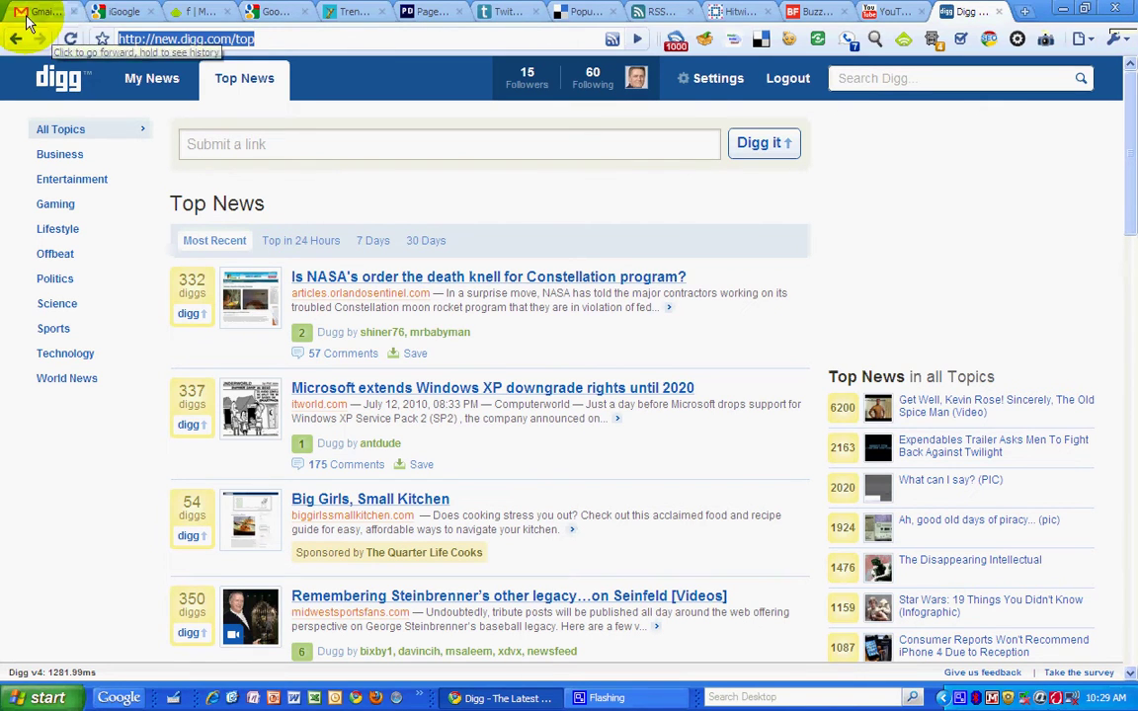
- Drag the BuzzFeed, YouTube and Digg tabs to sit right after Google Trends
drag(802, 11, 330, 8)
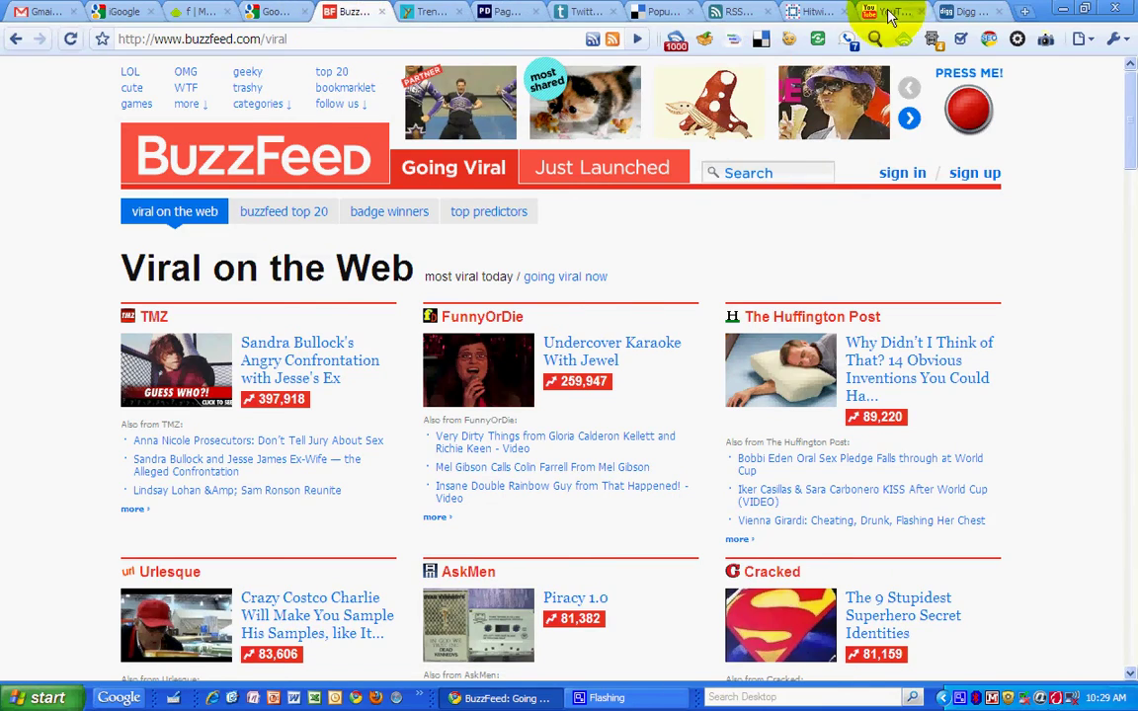
drag(871, 13, 445, 13)
drag(949, 12, 501, 14)
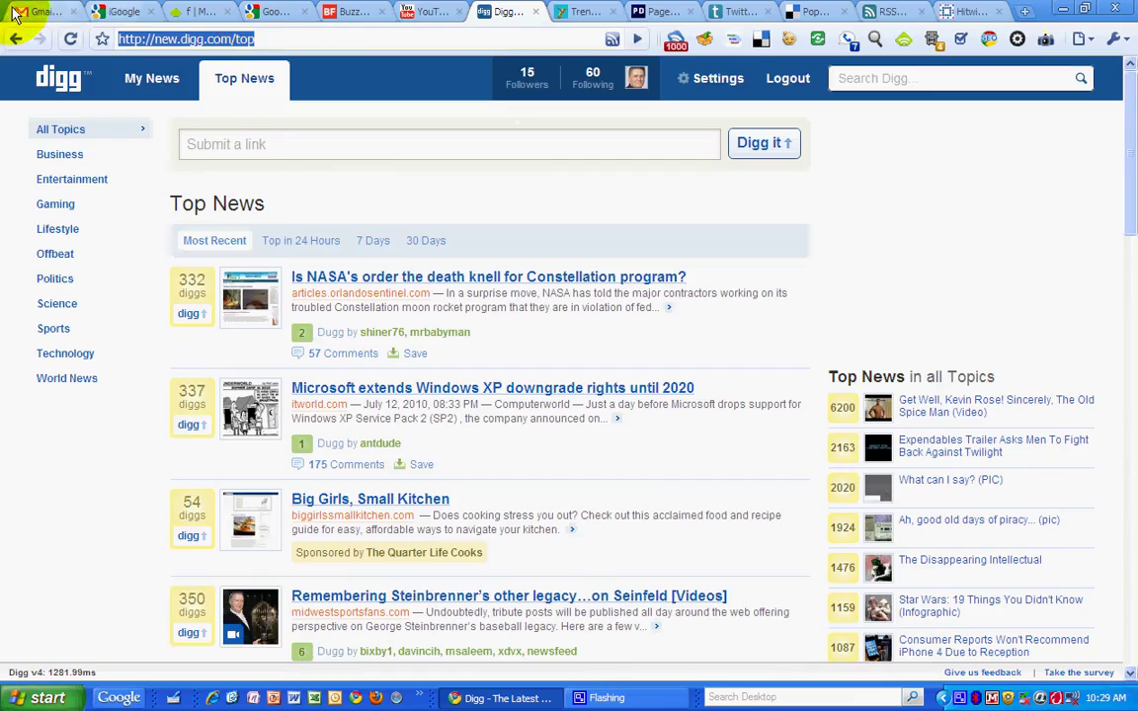
- Check every tab in order, from Gmail through to Hitwise Data Centers
click(39, 11)
click(113, 11)
click(176, 17)
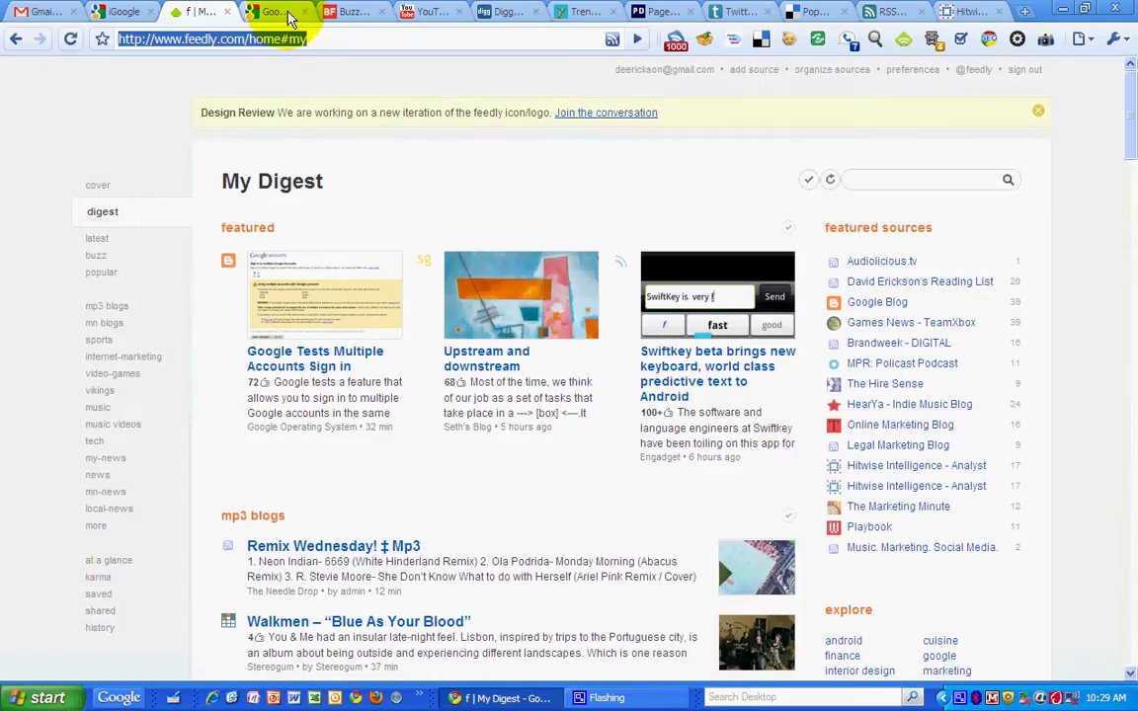
click(281, 12)
click(336, 14)
click(419, 14)
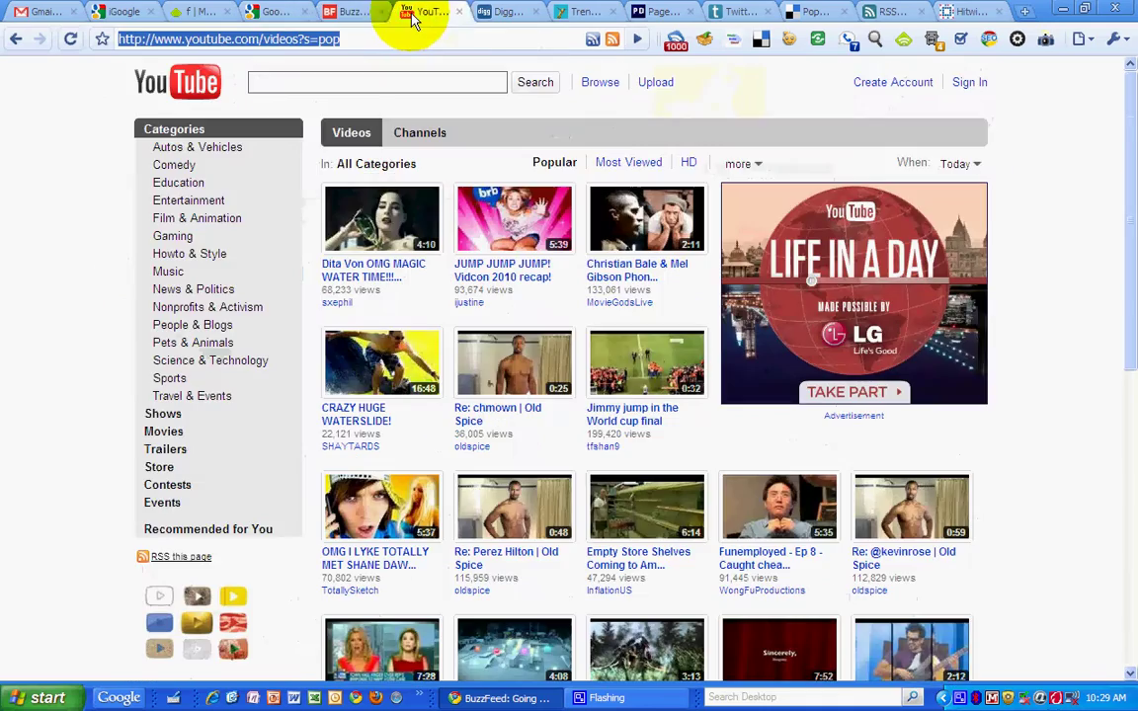
click(506, 13)
click(573, 12)
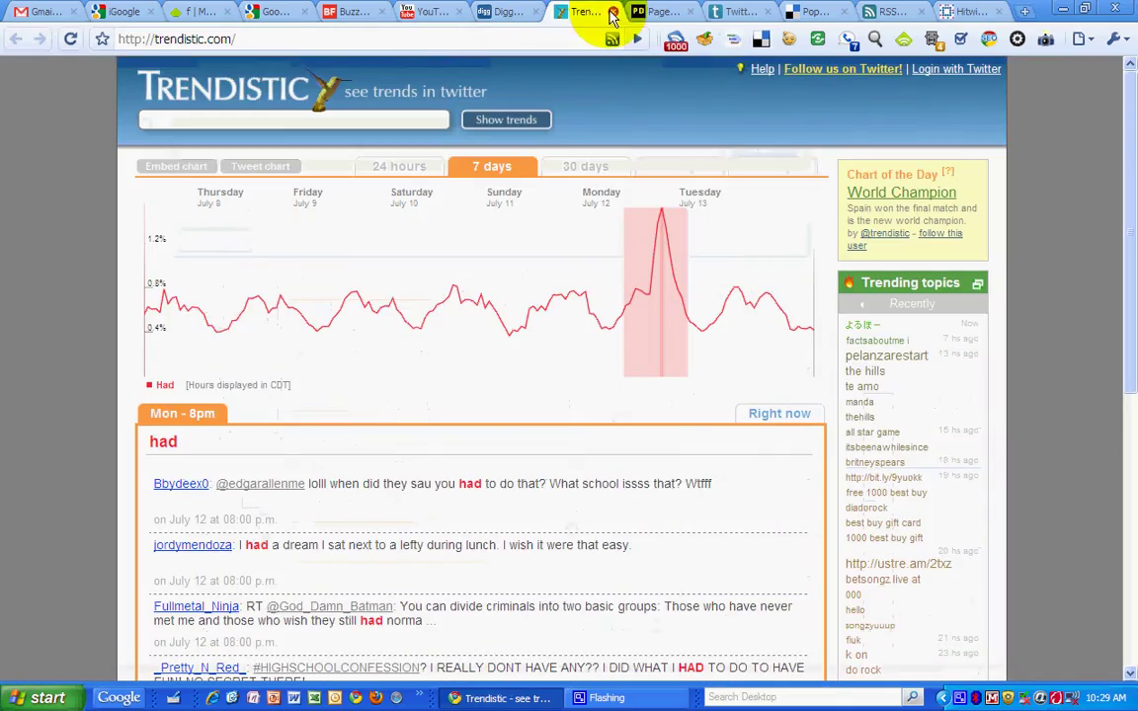
click(647, 13)
click(736, 12)
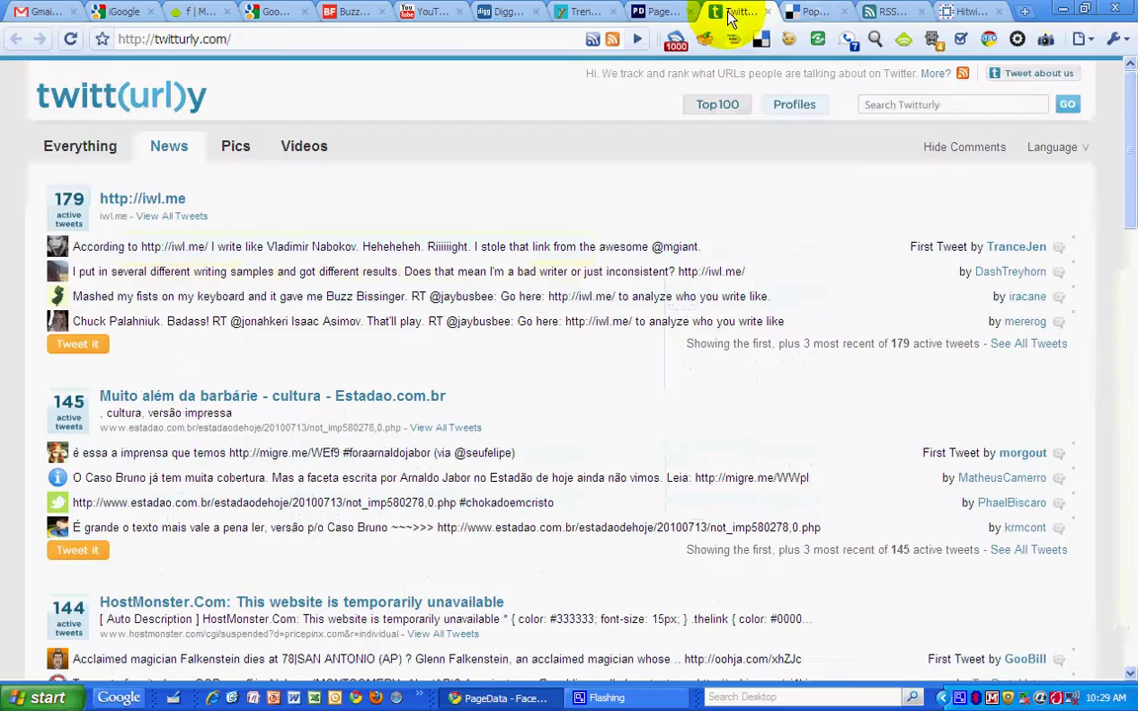
click(810, 12)
click(889, 12)
click(956, 14)
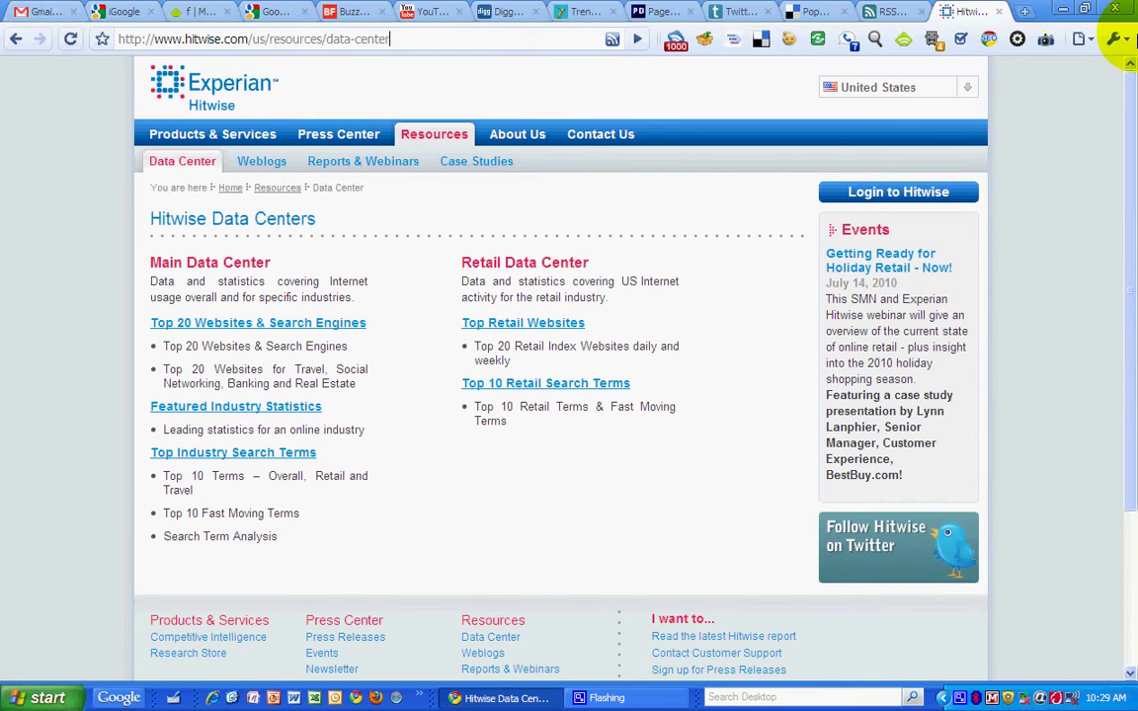
- Enter e-strategyblog.com in the Hitwise tab's address bar by accepting the 'e' suggestion
key(ctrl+a)
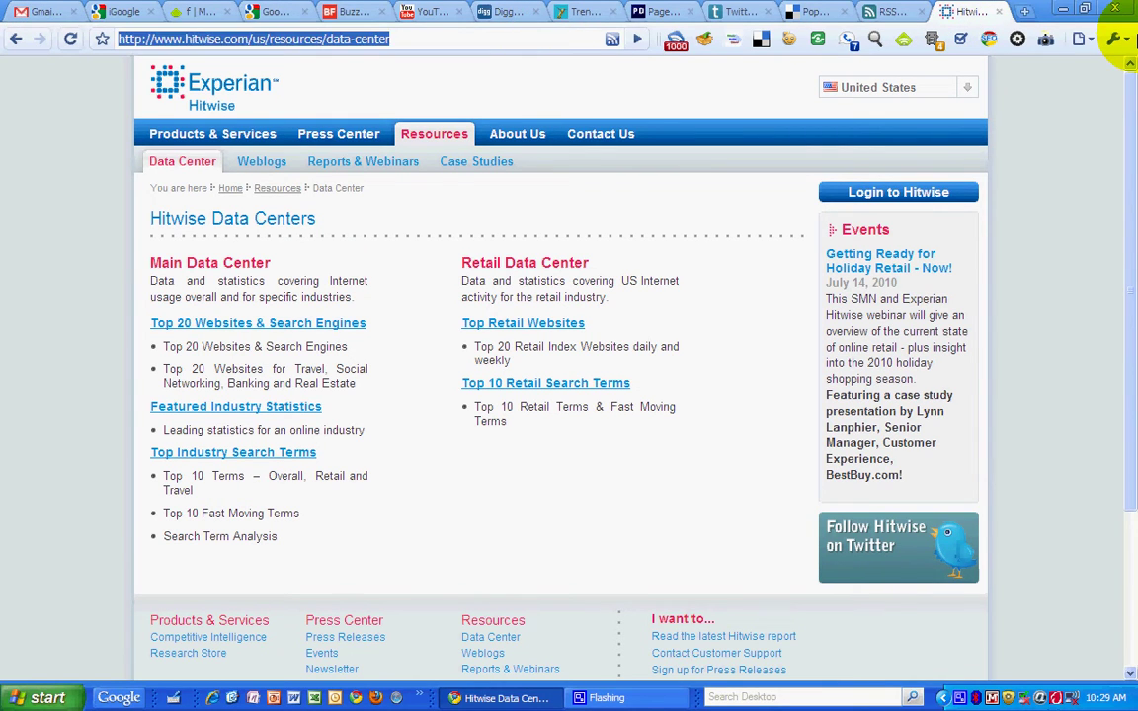
text(e-strategyblog.com/)
key(Return)
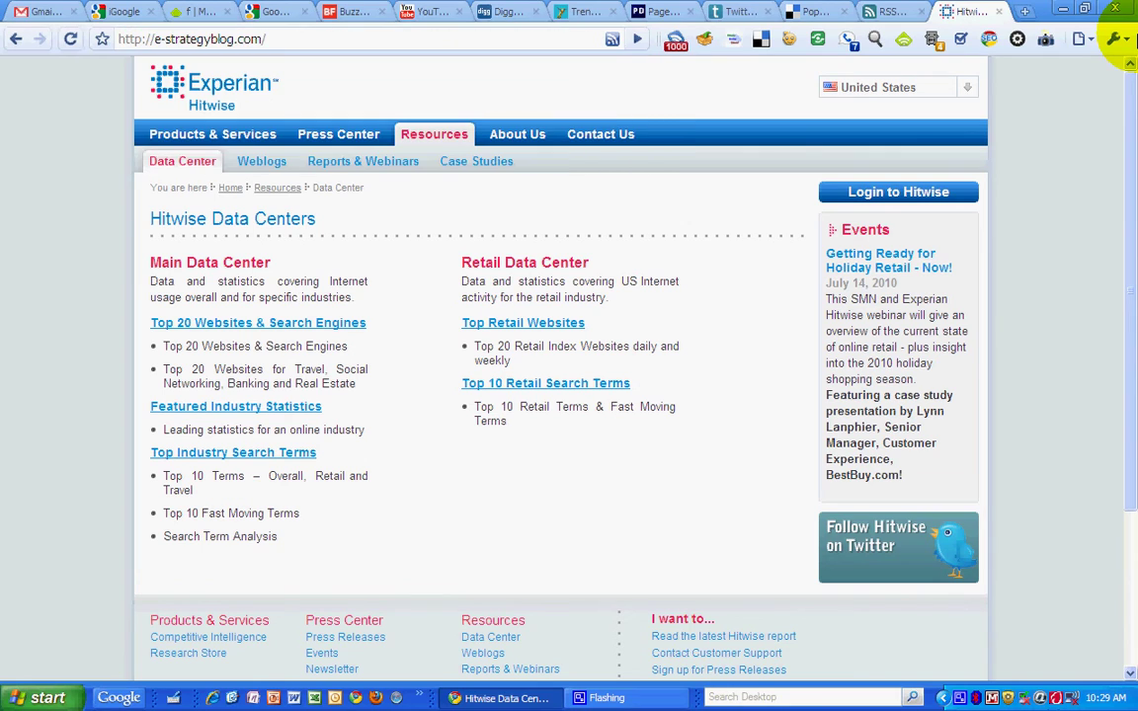